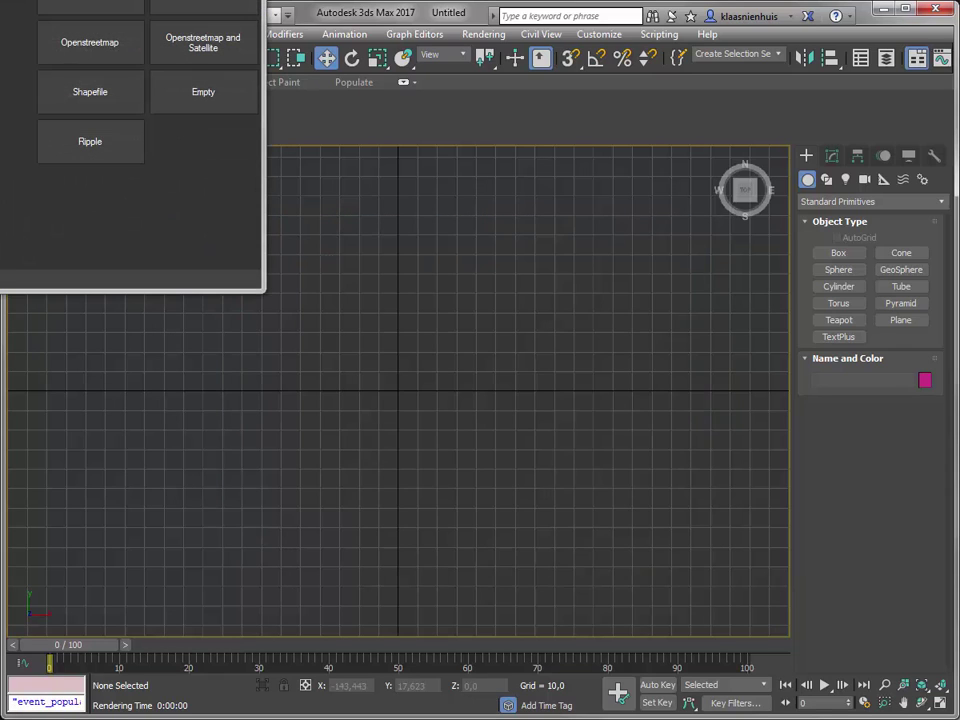
Move the Maproom 44 window to the centre, over the viewport
{"action": "left_click_drag", "start_coordinate": [508, 92], "coordinate": [540, 192]}
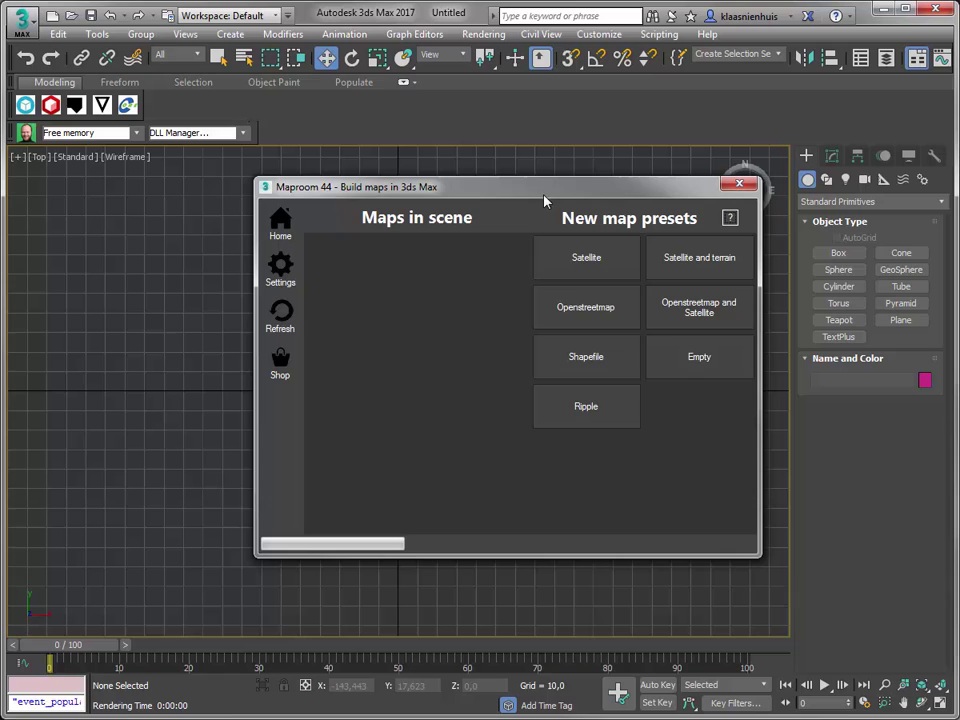
Locate the Maproom_Satellite map at Scotland, UK (lat 56.4907, lon -4.20265) and update the space
{"action": "left_click", "coordinate": [583, 272]}
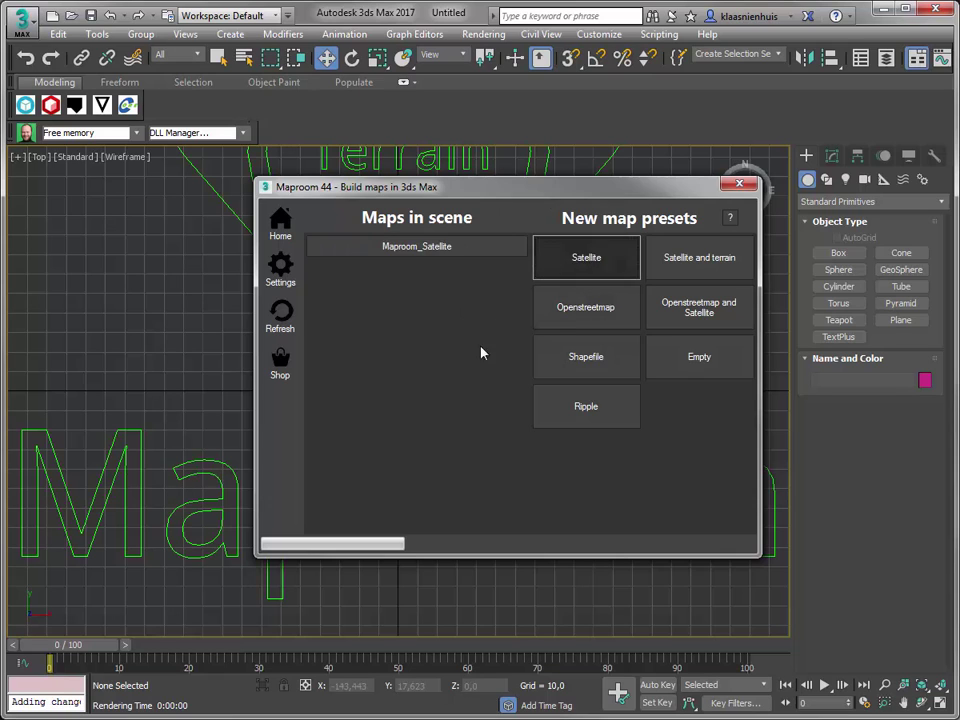
{"action": "left_click", "coordinate": [418, 249]}
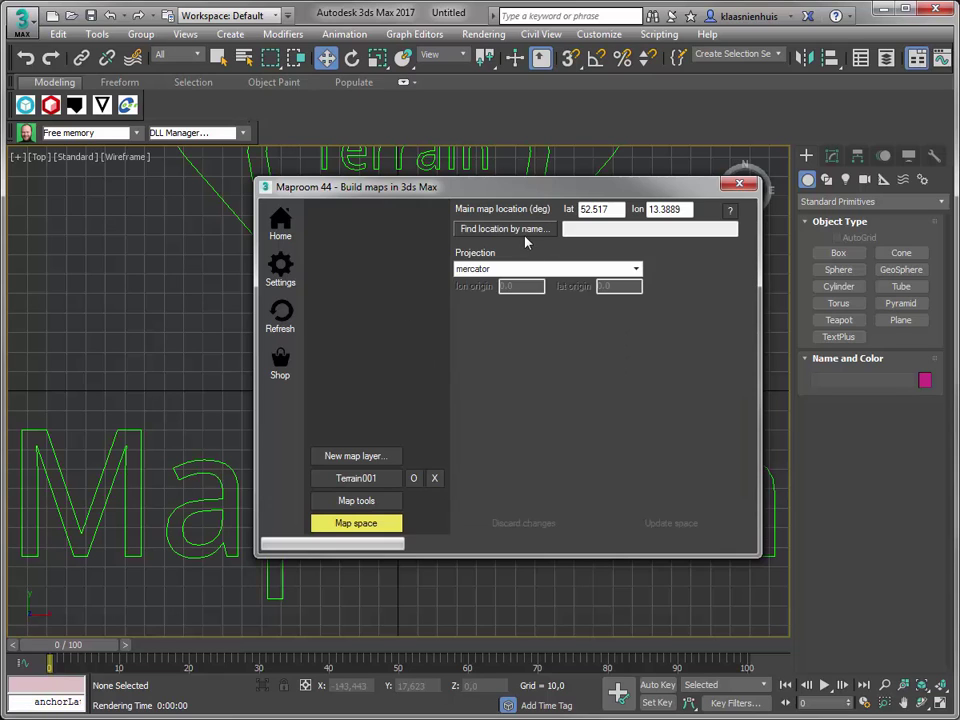
{"action": "left_click", "coordinate": [529, 231]}
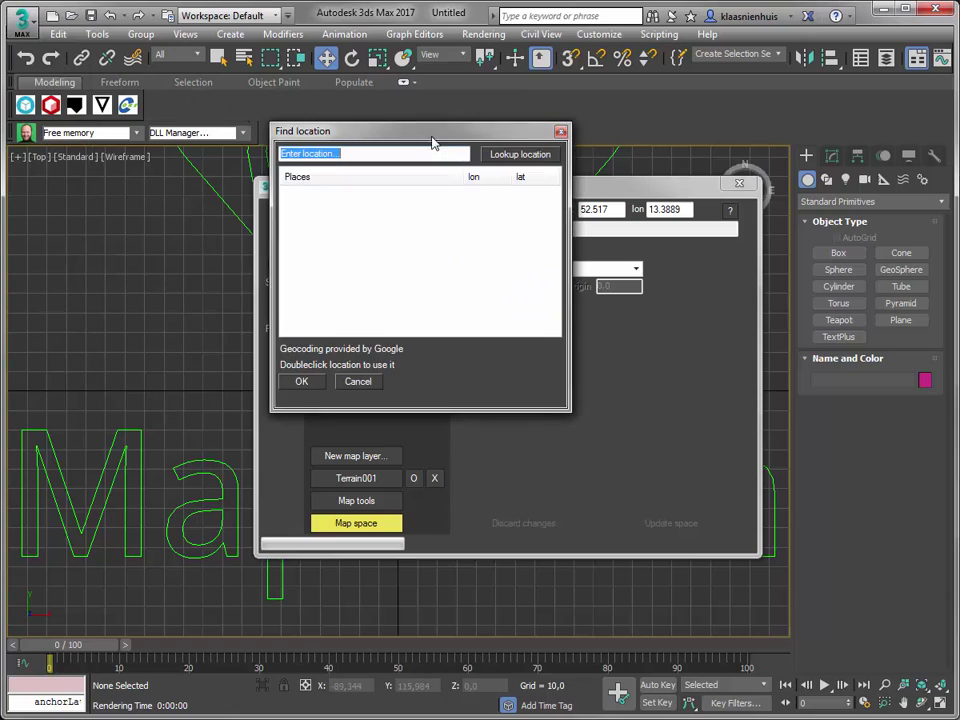
{"action": "type", "text": "scotland"}
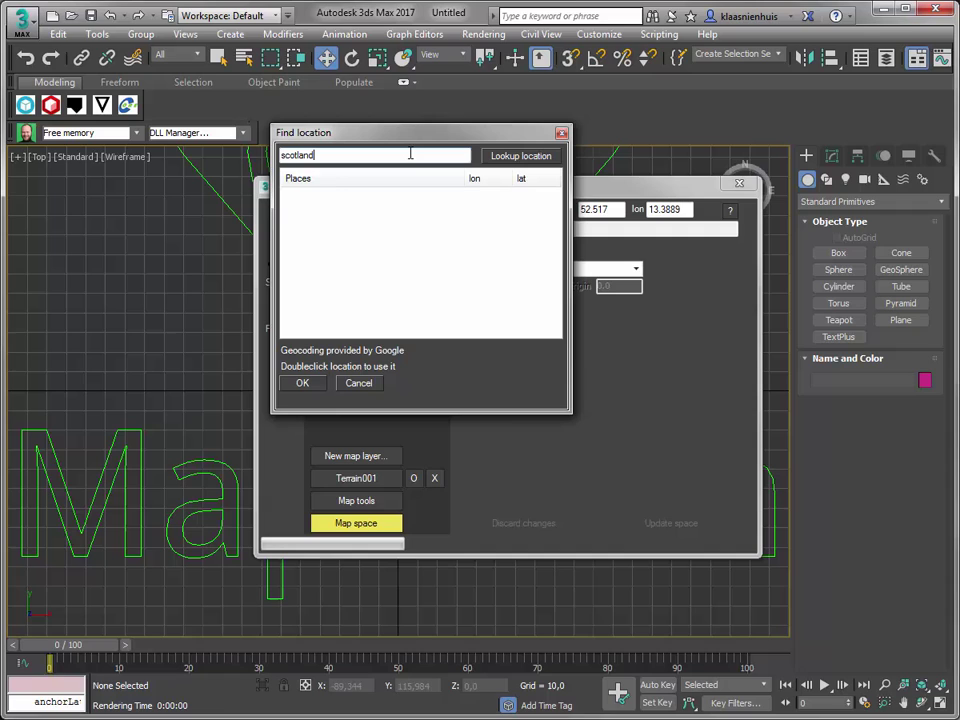
{"action": "key", "text": "Return"}
{"action": "double_click", "coordinate": [313, 197]}
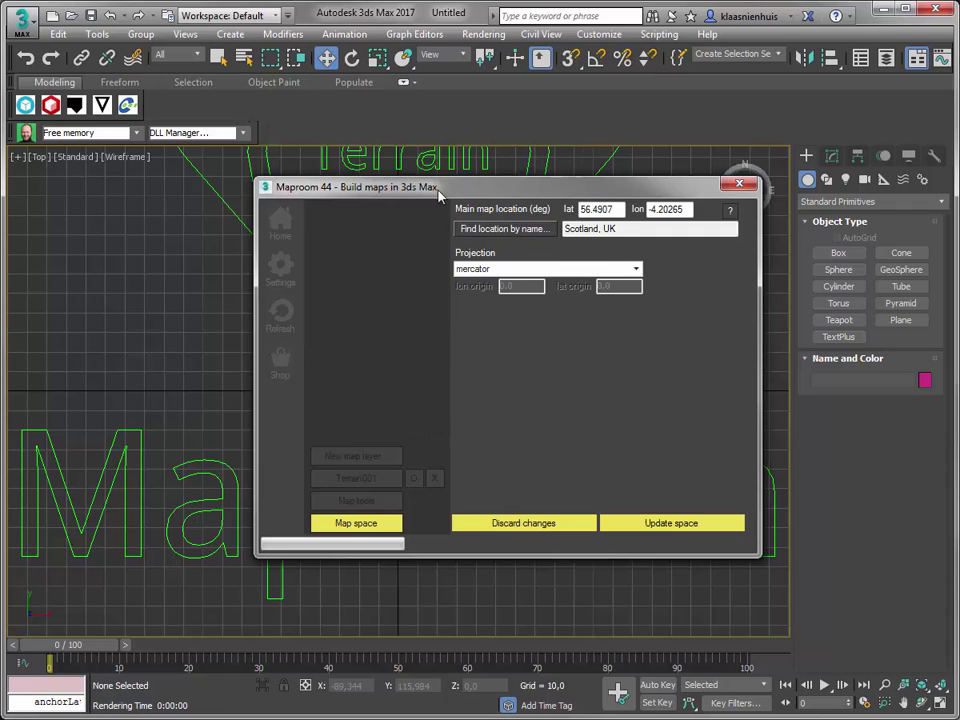
{"action": "left_click", "coordinate": [788, 588]}
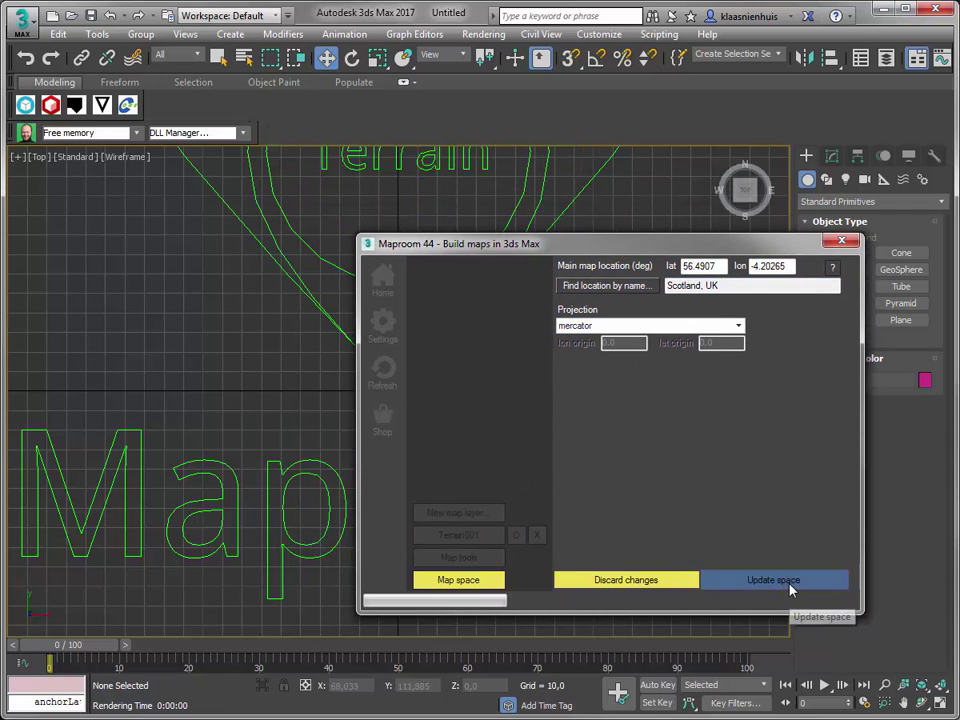
{"action": "left_click_drag", "start_coordinate": [609, 265], "coordinate": [682, 338]}
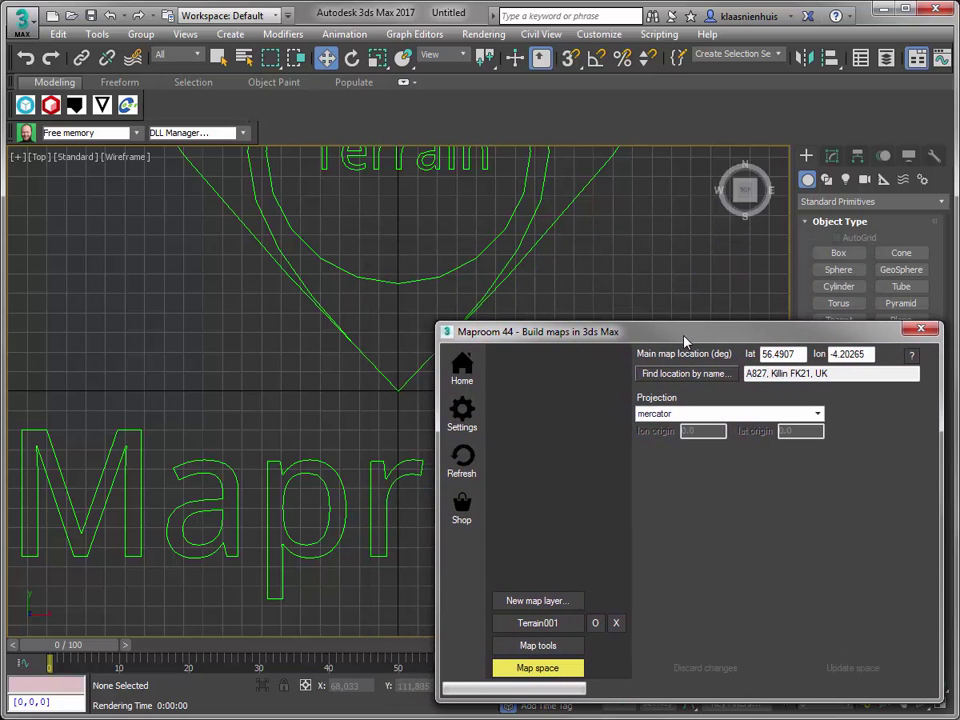
Size Terrain001 to 500 × 500, use Bing imagery at zoom 8, and download images
{"action": "left_click", "coordinate": [537, 623]}
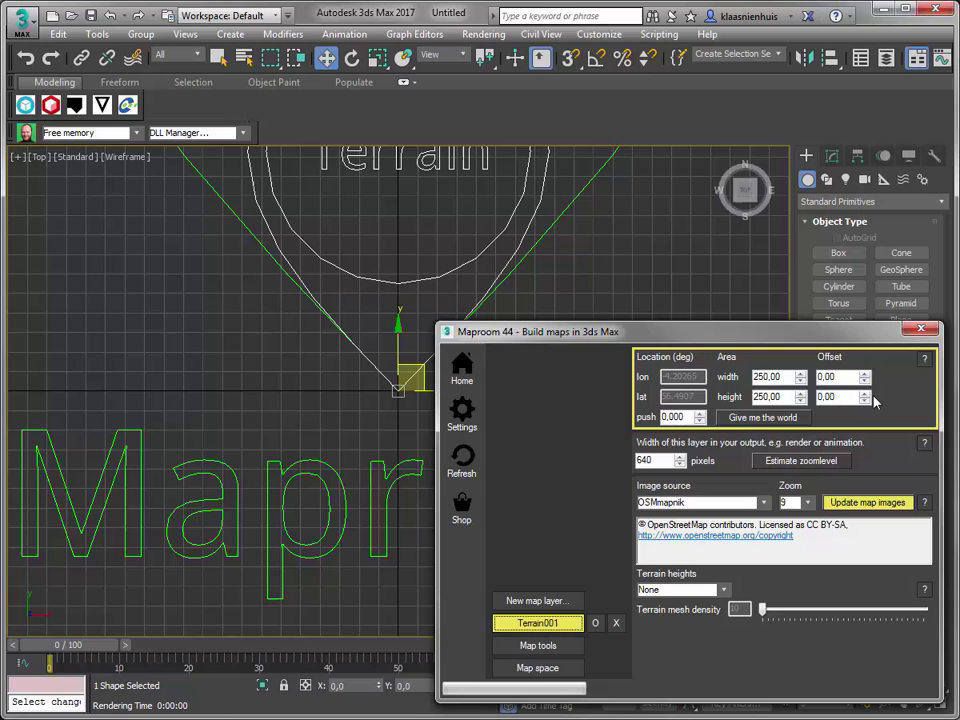
{"action": "left_click_drag", "start_coordinate": [793, 377], "coordinate": [730, 374]}
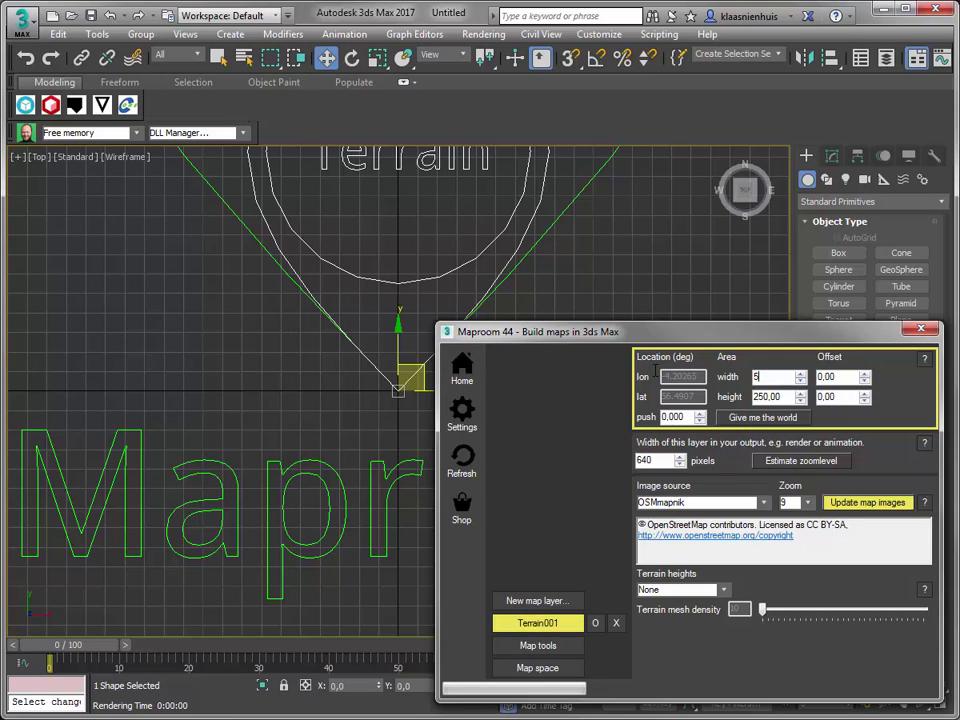
{"action": "type", "text": "00"}
{"action": "key", "text": "Tab"}
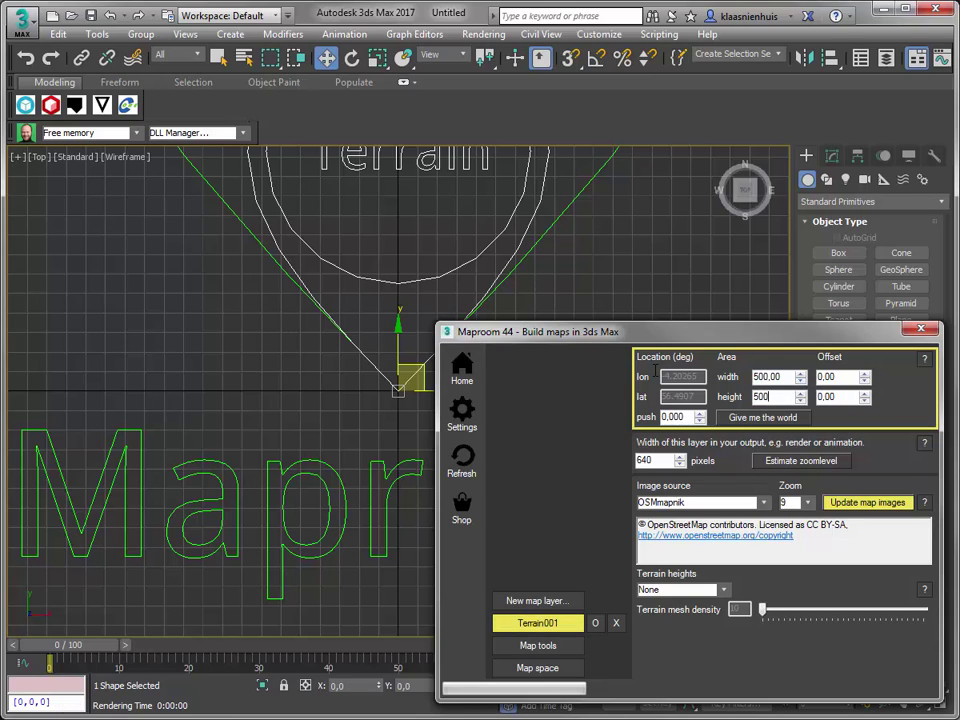
{"action": "left_click", "coordinate": [764, 504]}
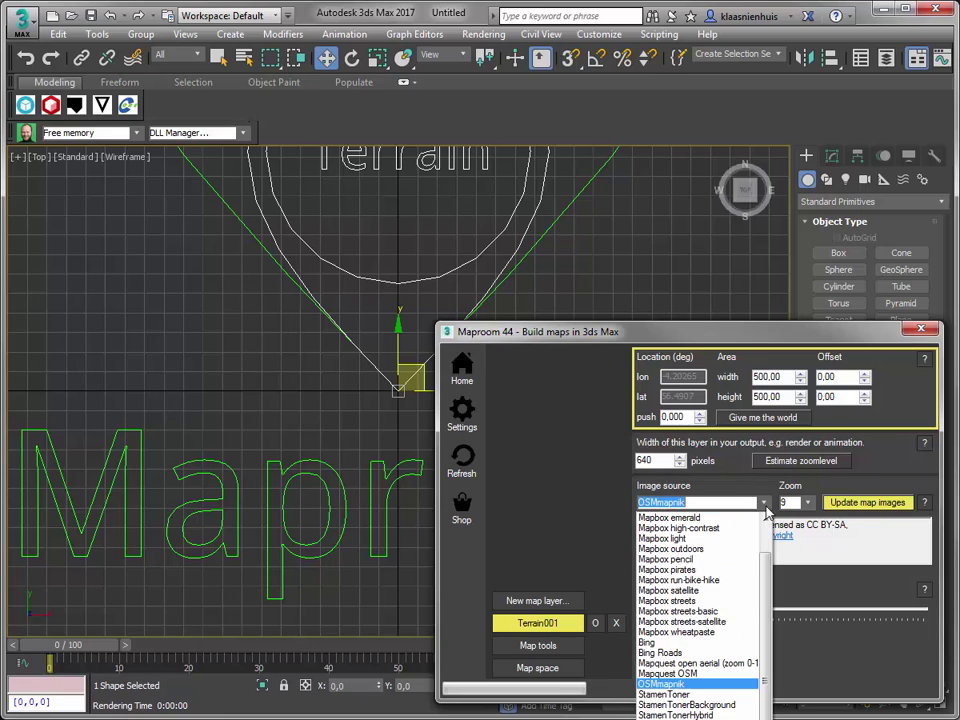
{"action": "left_click", "coordinate": [675, 642]}
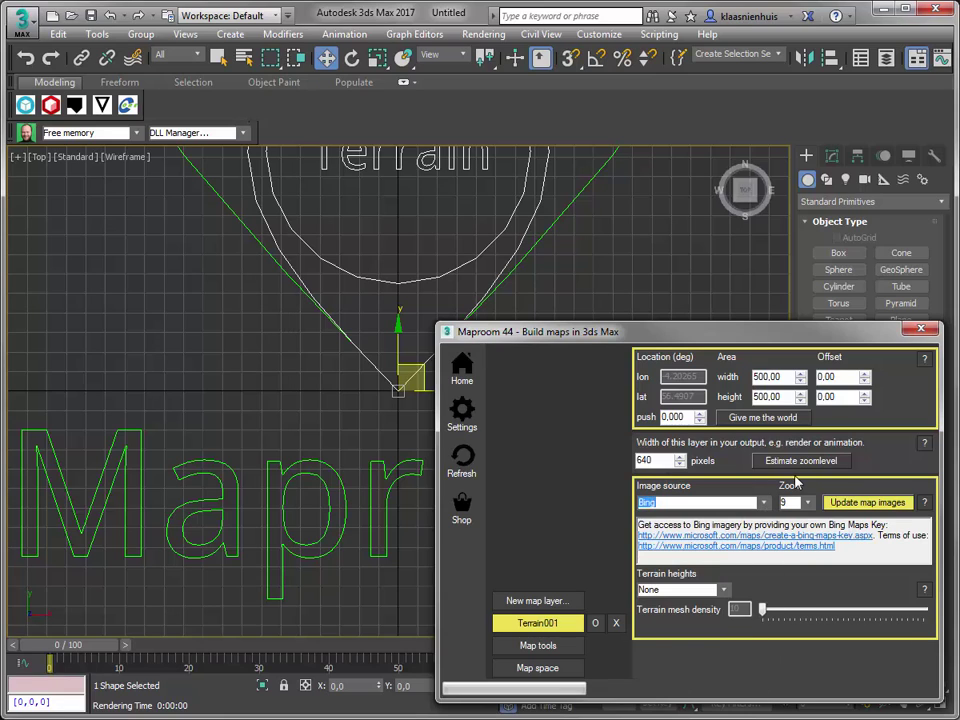
{"action": "left_click", "coordinate": [808, 463]}
{"action": "left_click", "coordinate": [848, 502]}
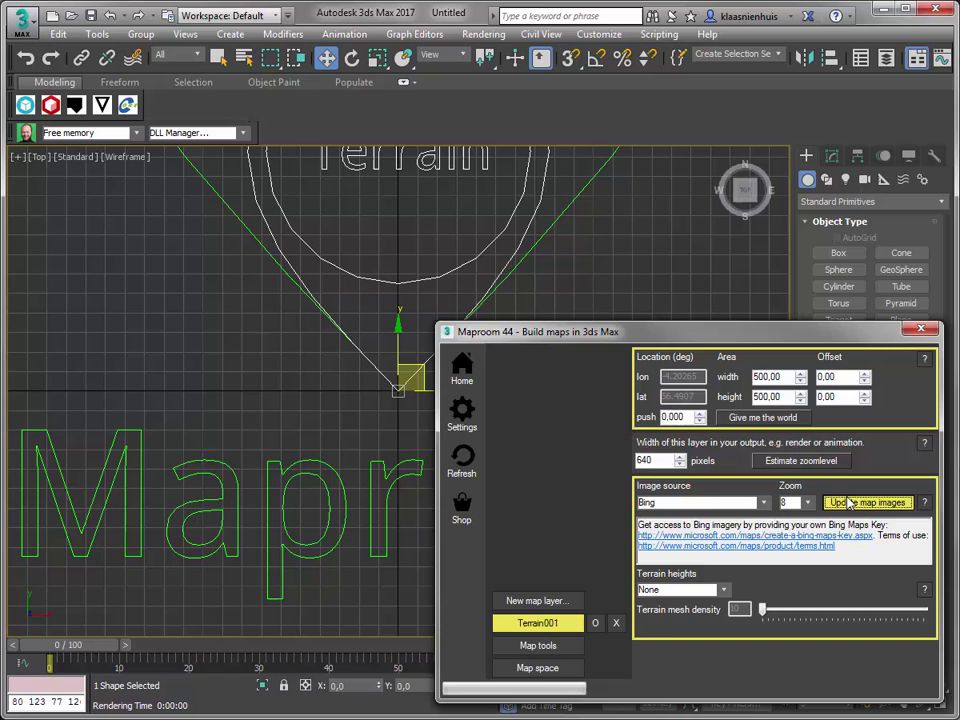
{"action": "middle_click_drag", "start_coordinate": [374, 388], "coordinate": [239, 351]}
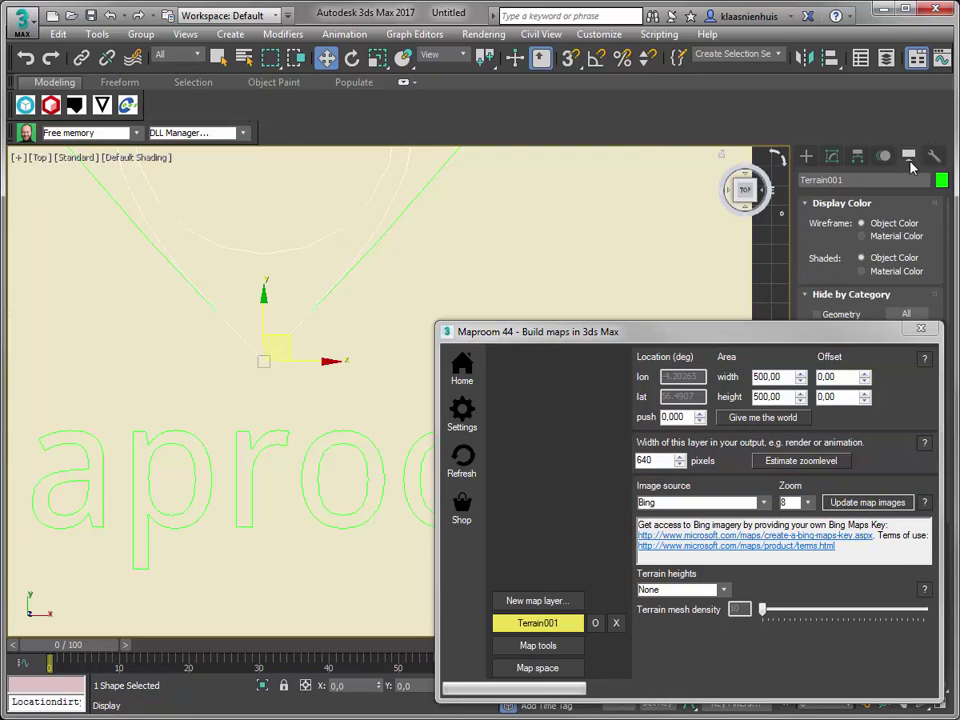
Set Shaded display to Material Color and frame the satellite-textured map in the Top view
{"action": "left_click", "coordinate": [893, 272]}
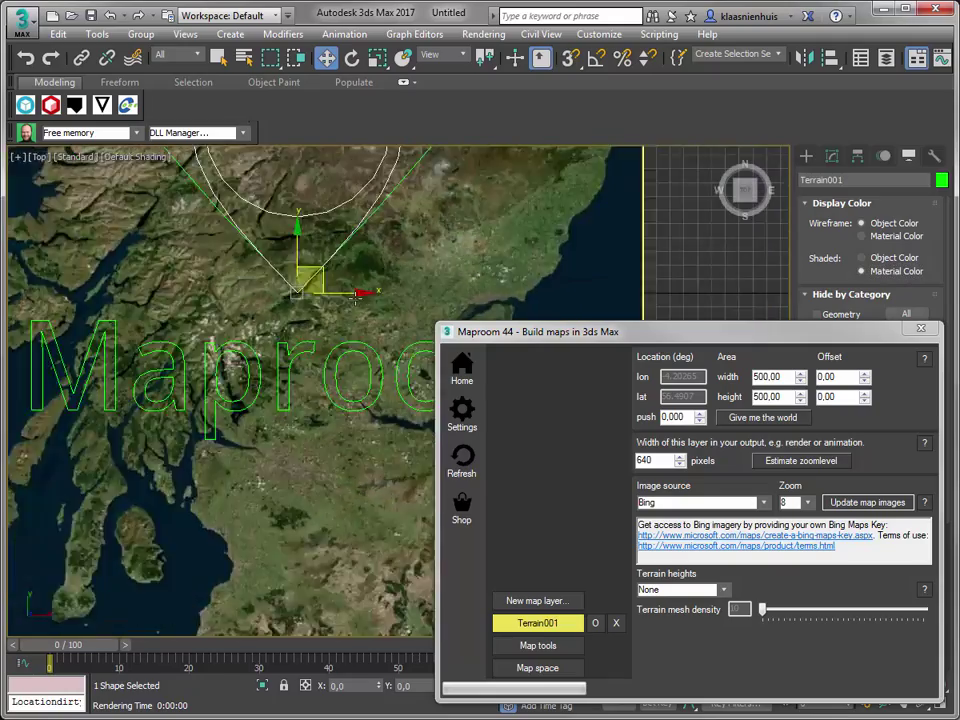
{"action": "scroll", "coordinate": [317, 300], "scroll_direction": "down", "scroll_amount": 5}
{"action": "middle_click_drag", "start_coordinate": [317, 300], "coordinate": [300, 338]}
{"action": "scroll", "coordinate": [300, 338], "scroll_direction": "up", "scroll_amount": 3}
{"action": "scroll", "coordinate": [280, 370], "scroll_direction": "up", "scroll_amount": 2}
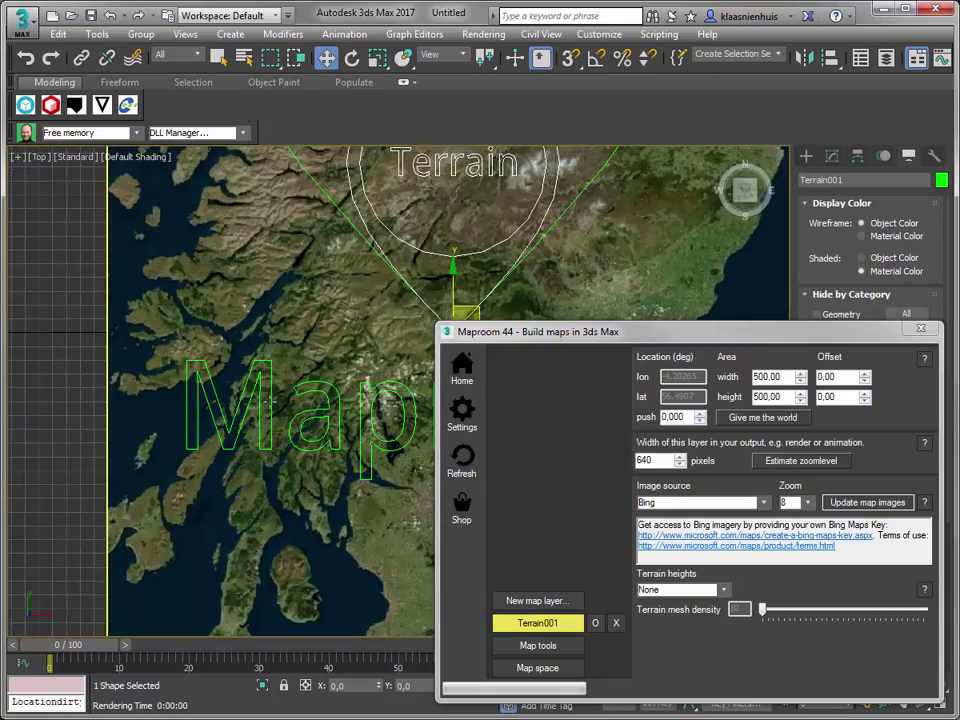
{"action": "scroll", "coordinate": [264, 422], "scroll_direction": "up", "scroll_amount": 2}
{"action": "scroll", "coordinate": [217, 393], "scroll_direction": "up", "scroll_amount": 2}
{"action": "mouse_move", "coordinate": [217, 393]}
{"action": "middle_mouse_down"}
{"action": "mouse_move", "coordinate": [193, 336]}
{"action": "mouse_move", "coordinate": [161, 439]}
{"action": "mouse_move", "coordinate": [249, 572]}
{"action": "mouse_move", "coordinate": [266, 456]}
{"action": "middle_mouse_up"}
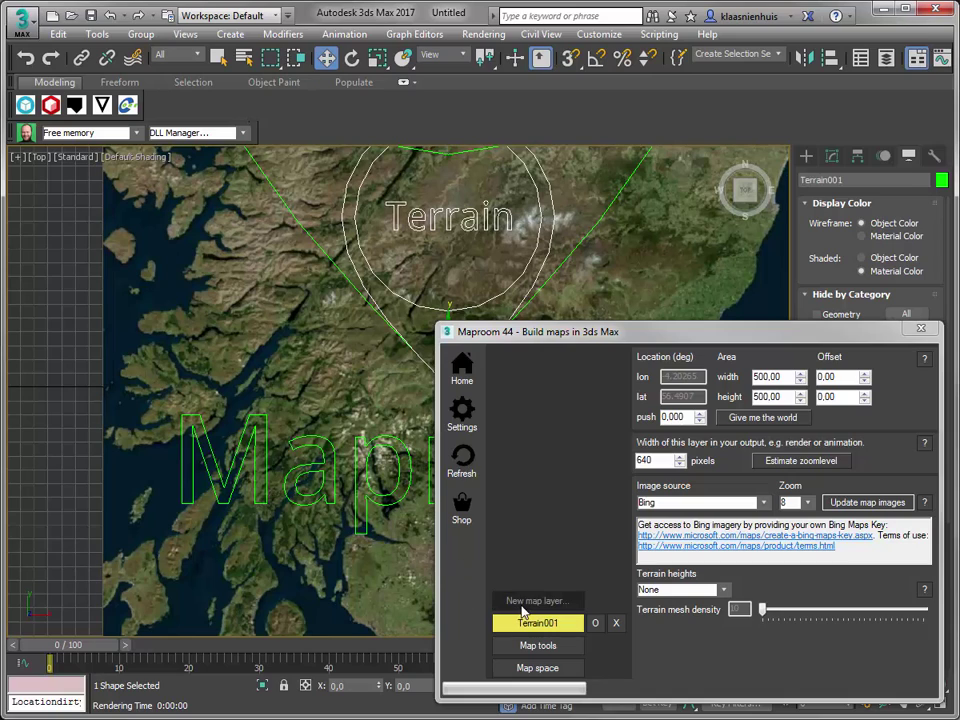
Create satellite layer Terrain002 with push 0.002 and a 50 × 50 area
{"action": "left_click", "coordinate": [521, 603]}
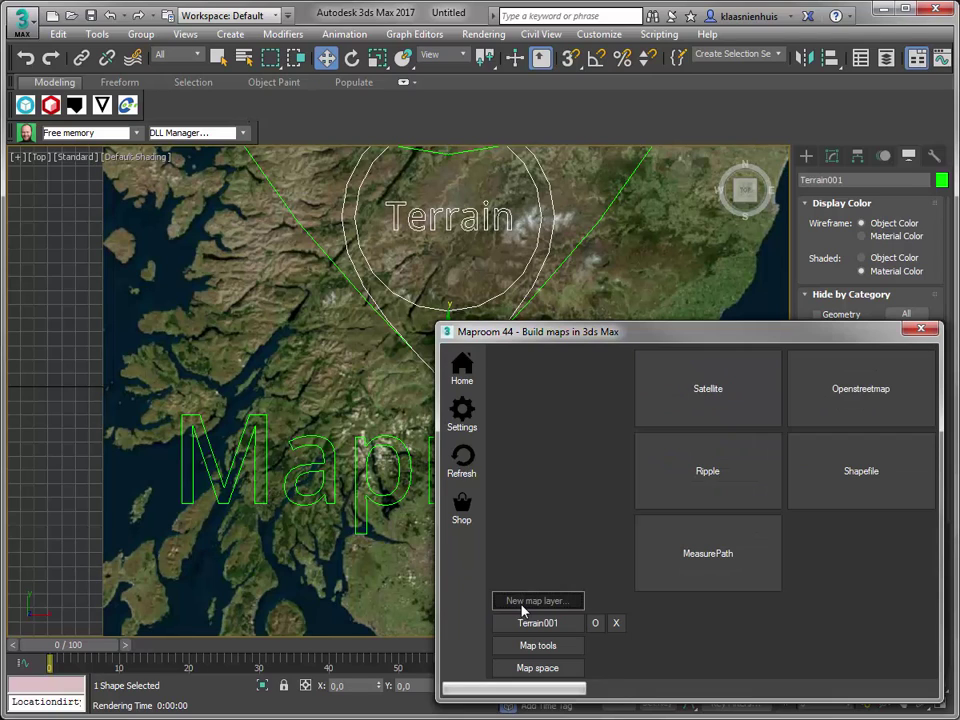
{"action": "left_click", "coordinate": [715, 397]}
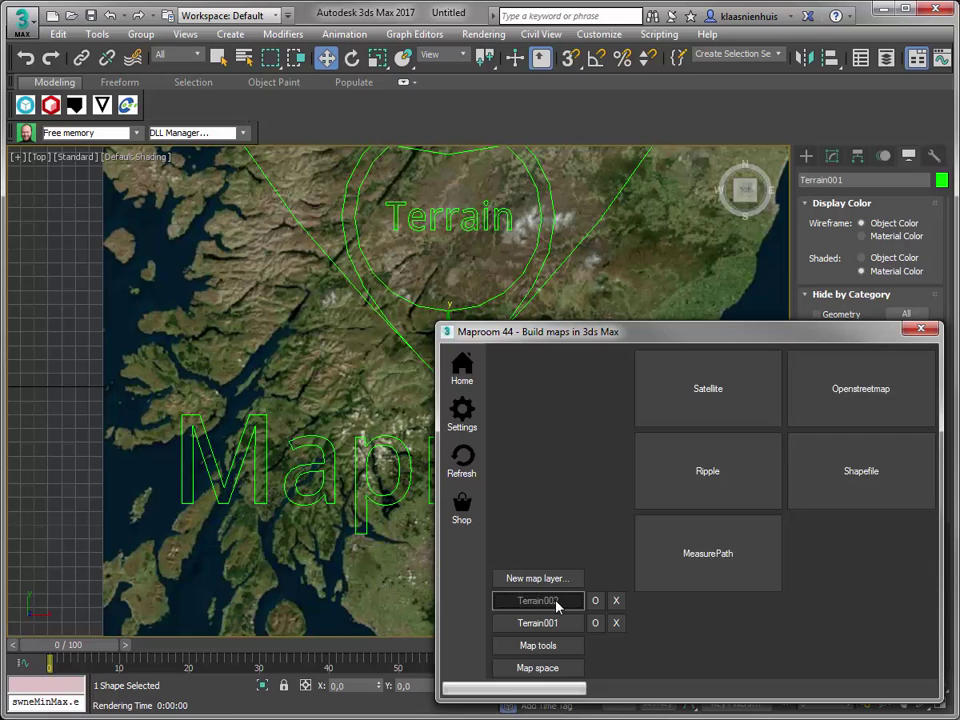
{"action": "left_click", "coordinate": [557, 605]}
{"action": "left_click", "coordinate": [700, 415]}
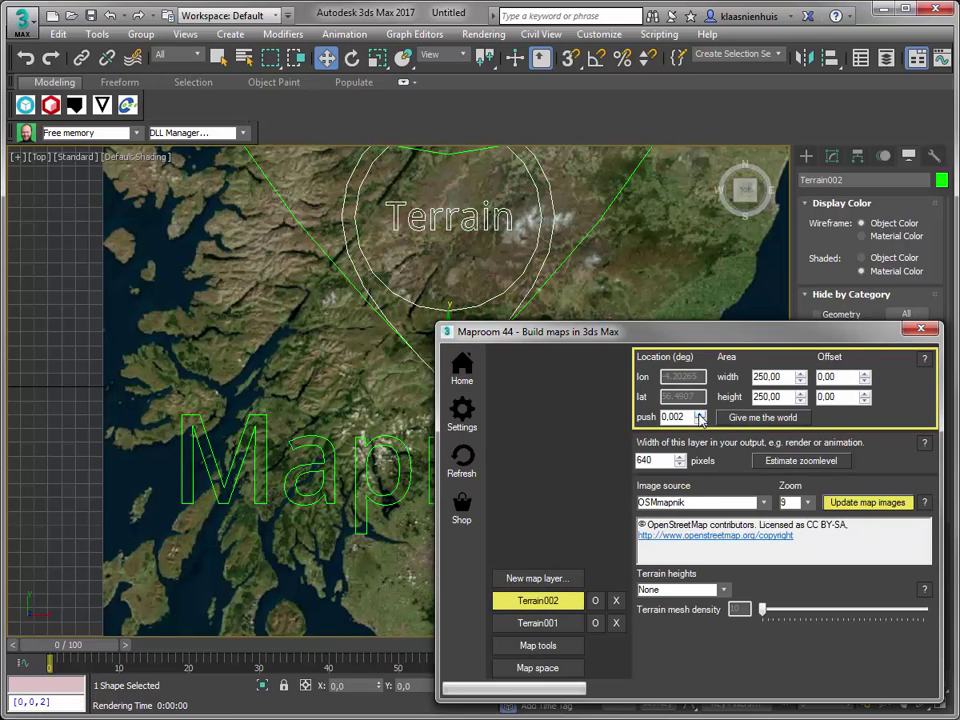
{"action": "double_click", "coordinate": [766, 376]}
{"action": "key", "text": "Tab"}
{"action": "left_click", "coordinate": [724, 590]}
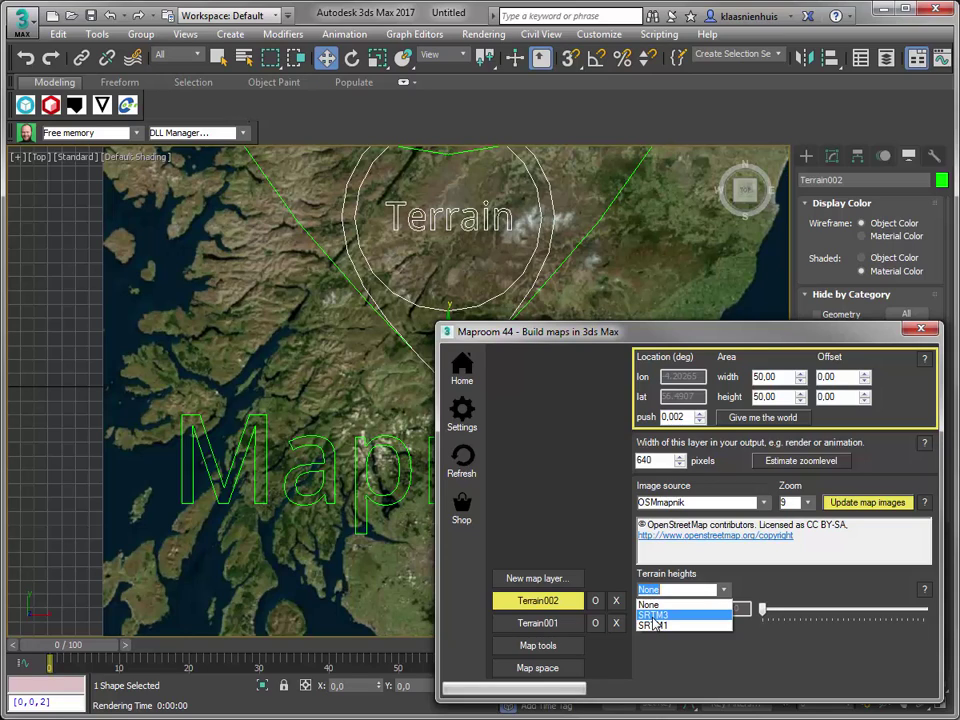
Give Terrain002 SRTM3 terrain heights and Bing imagery, then rebuild its map images
{"action": "left_click", "coordinate": [652, 617]}
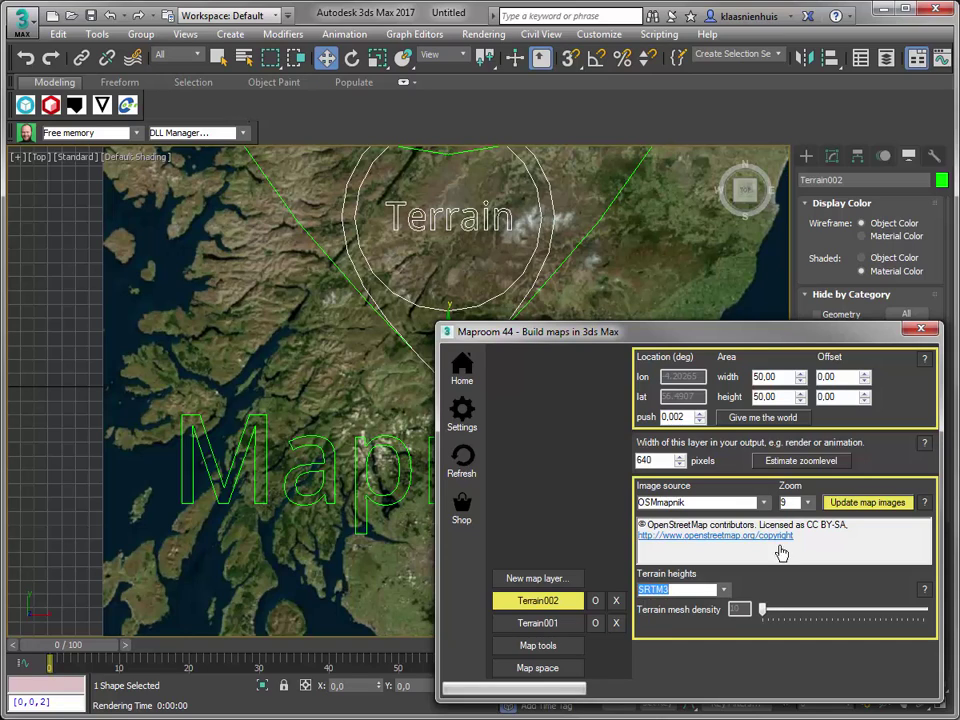
{"action": "left_click", "coordinate": [764, 503]}
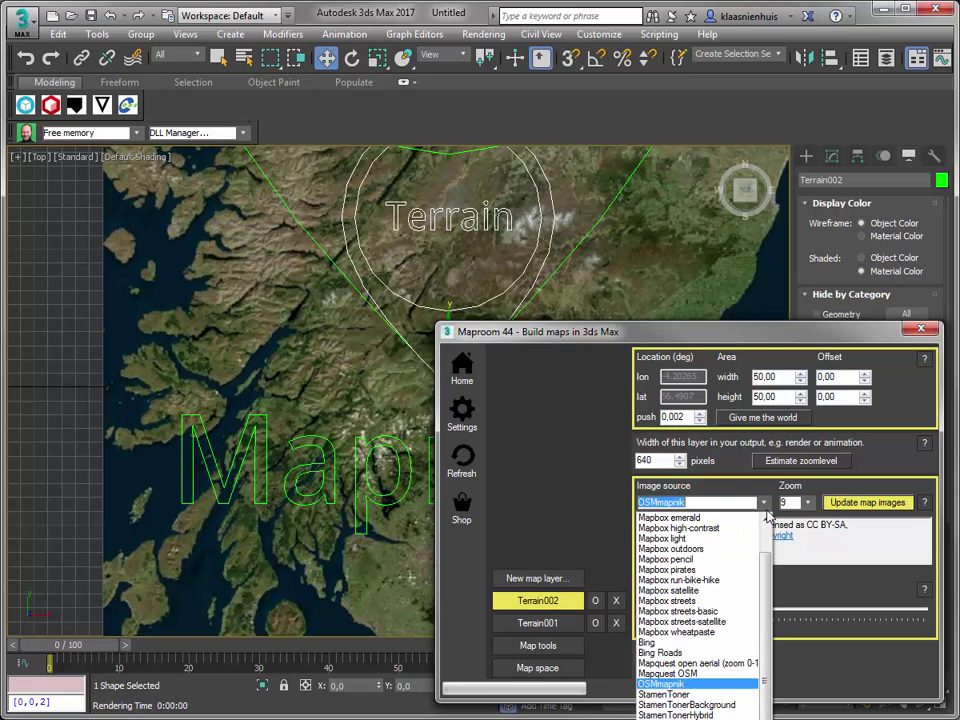
{"action": "left_click", "coordinate": [690, 650]}
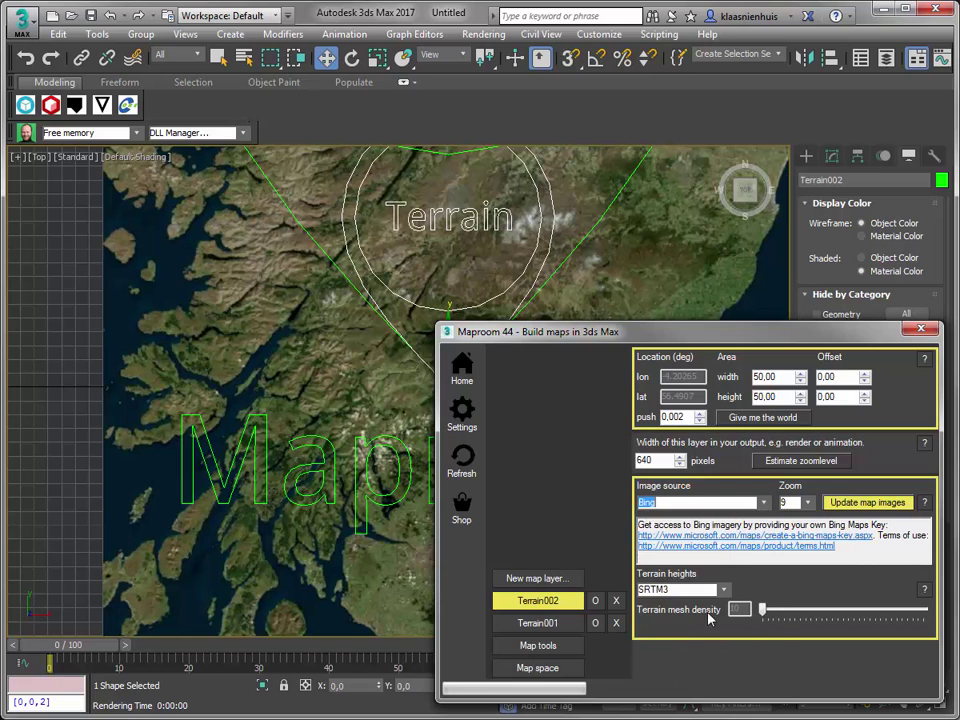
{"action": "left_click", "coordinate": [859, 505]}
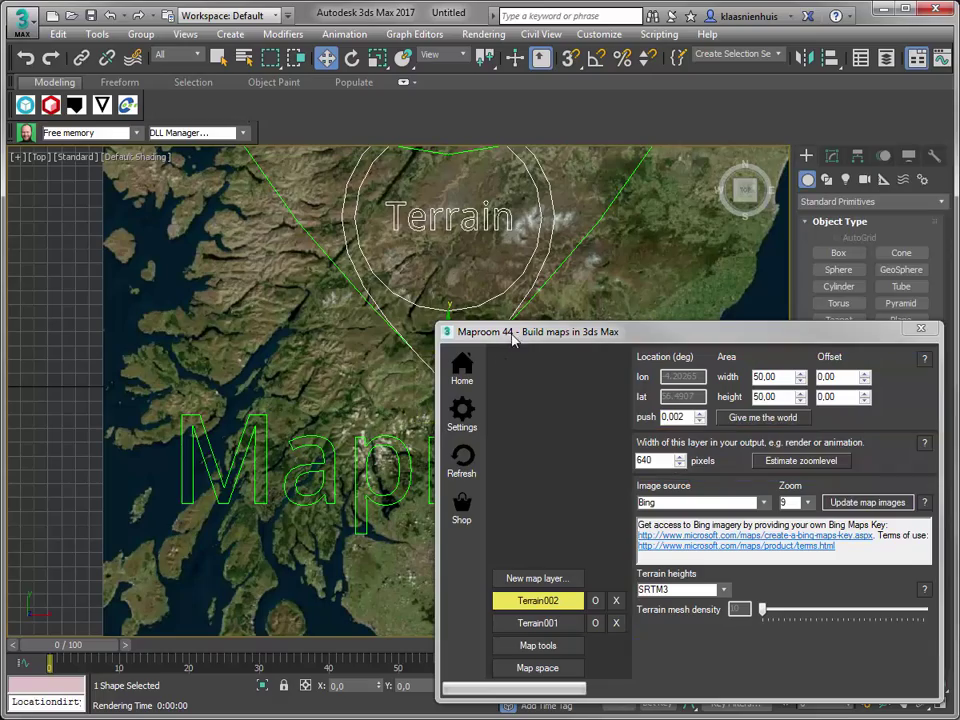
Move the Maproom window aside and orbit around the terrain before returning to Top view
{"action": "left_click_drag", "start_coordinate": [525, 332], "coordinate": [640, 397]}
{"action": "left_click_drag", "start_coordinate": [670, 437], "coordinate": [719, 471]}
{"action": "scroll", "coordinate": [437, 377], "scroll_direction": "up", "scroll_amount": 2}
{"action": "scroll", "coordinate": [437, 377], "scroll_direction": "up", "scroll_amount": 5}
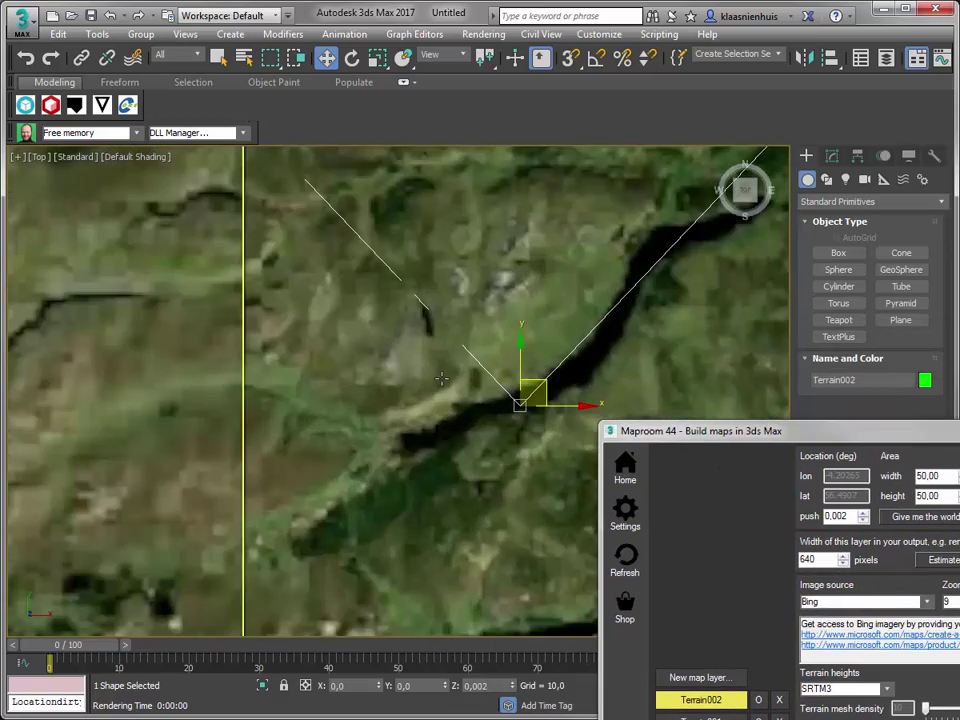
{"action": "scroll", "coordinate": [437, 377], "scroll_direction": "up", "scroll_amount": 3}
{"action": "scroll", "coordinate": [437, 377], "scroll_direction": "down", "scroll_amount": 2}
{"action": "middle_click_drag", "start_coordinate": [437, 377], "coordinate": [350, 503], "text": "alt"}
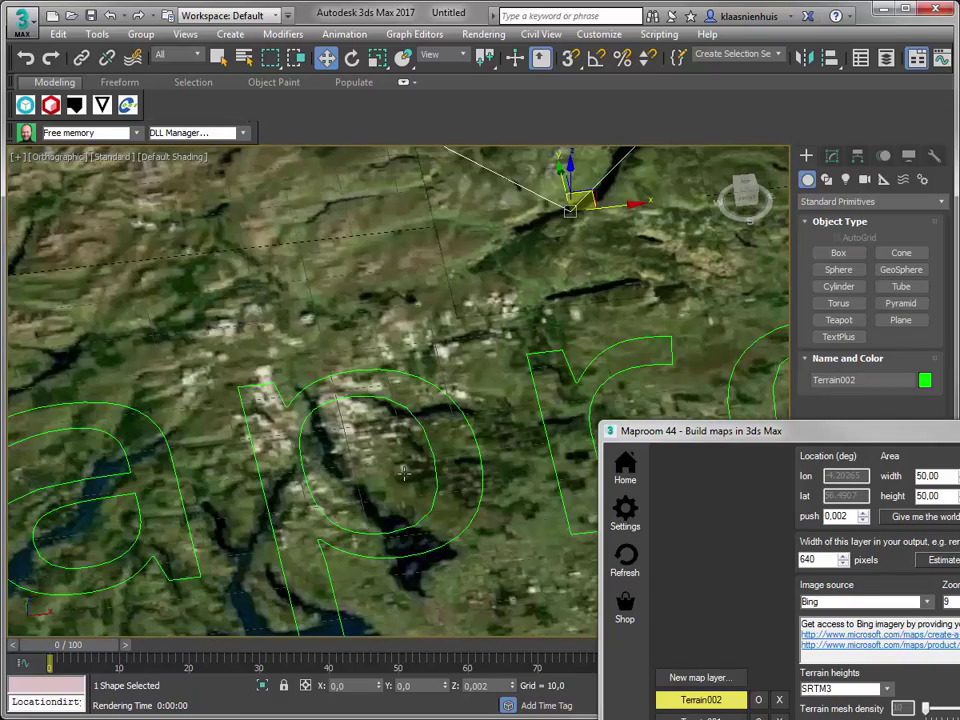
{"action": "key", "text": "t"}
{"action": "scroll", "coordinate": [471, 381], "scroll_direction": "up", "scroll_amount": 1}
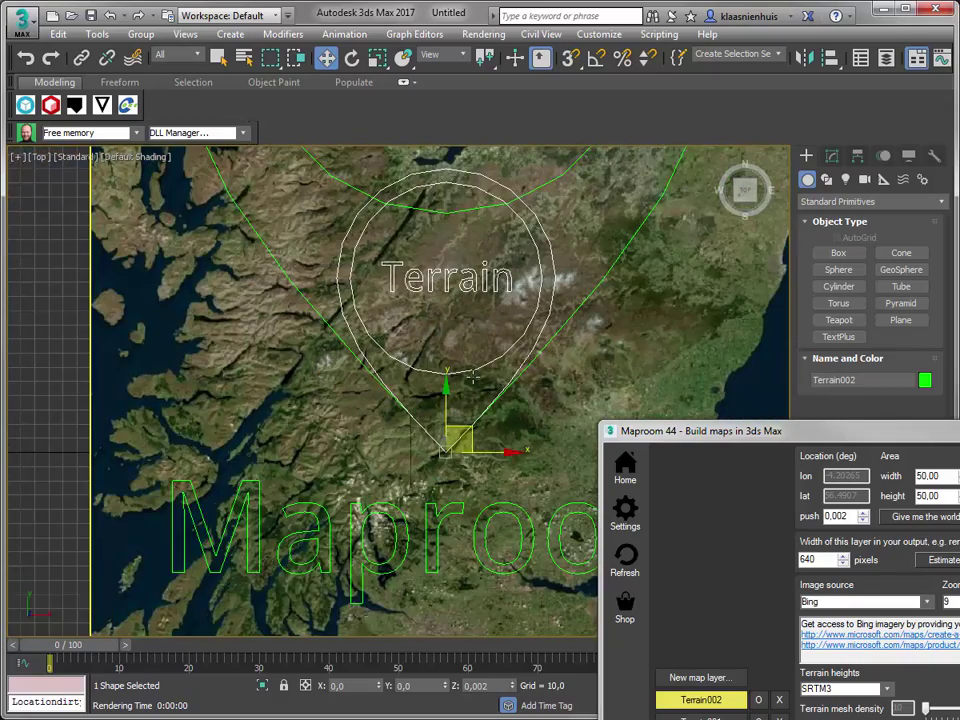
Drag Terrain002's marker northwest onto the sea loch (offset -111,65 / 46,88) and update map images
{"action": "left_click", "coordinate": [701, 699]}
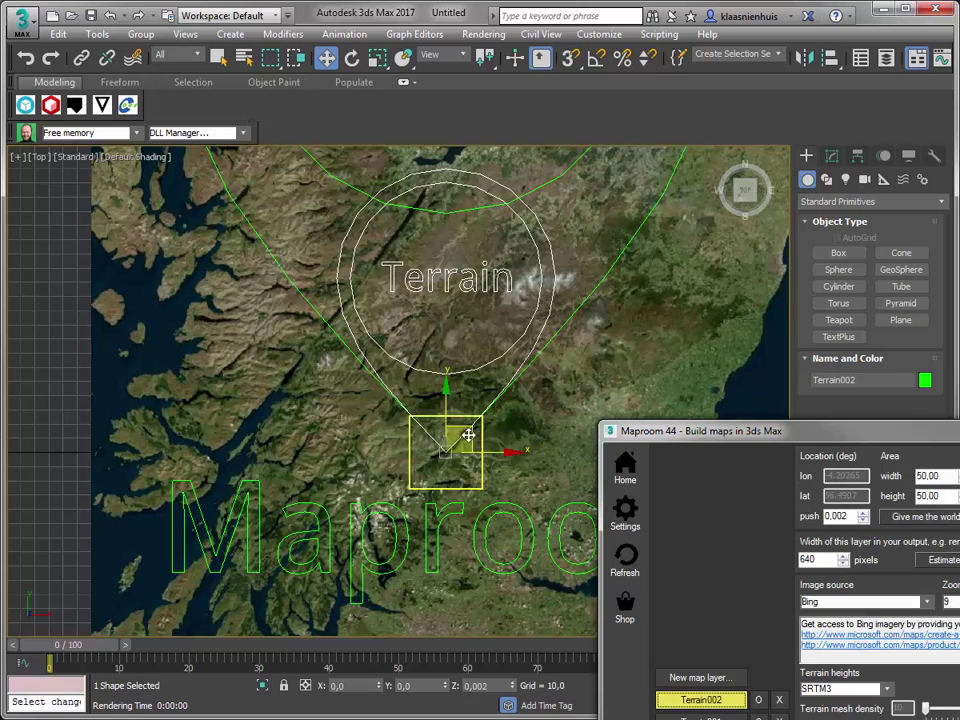
{"action": "mouse_move", "coordinate": [468, 434]}
{"action": "left_mouse_down", "text": "shift"}
{"action": "mouse_move", "coordinate": [393, 383]}
{"action": "mouse_move", "coordinate": [298, 393]}
{"action": "mouse_move", "coordinate": [315, 386]}
{"action": "mouse_move", "coordinate": [312, 368]}
{"action": "left_mouse_up", "text": "shift"}
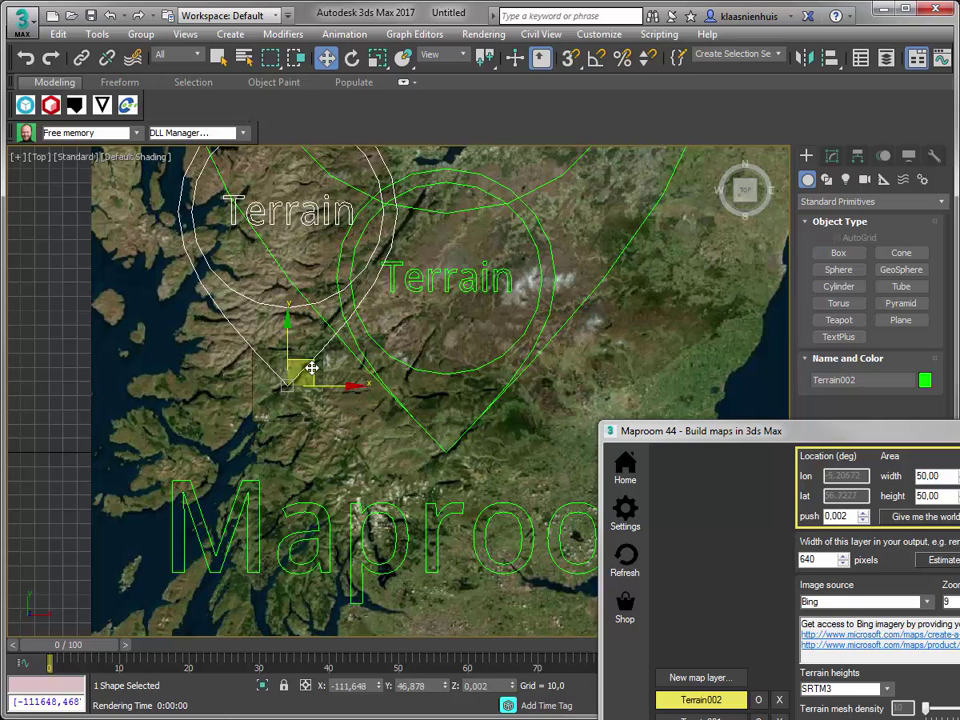
{"action": "left_click_drag", "start_coordinate": [920, 439], "coordinate": [730, 252]}
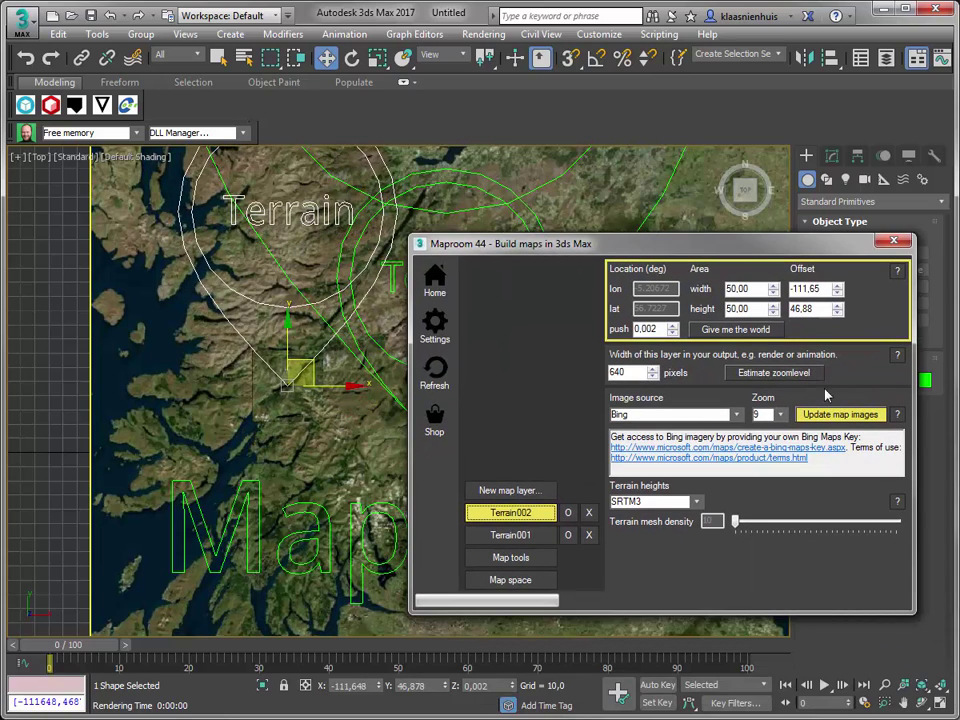
{"action": "left_click", "coordinate": [843, 416]}
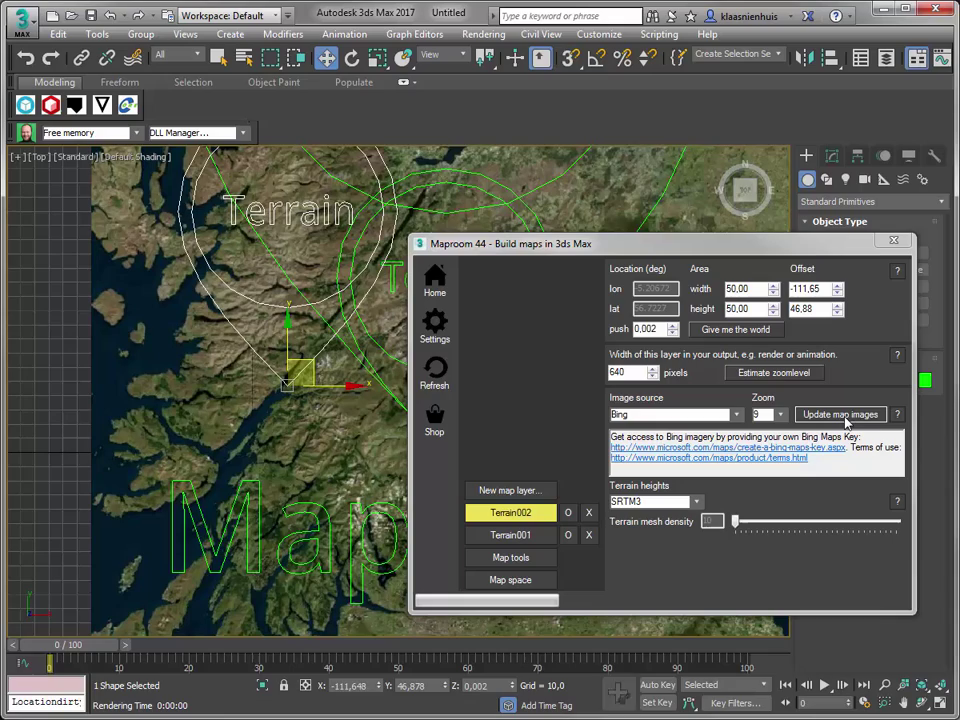
Slide Maproom off screen, zoom in, orbit to a tilted view, and select the terrain surface
{"action": "left_click_drag", "start_coordinate": [856, 252], "coordinate": [0, 250]}
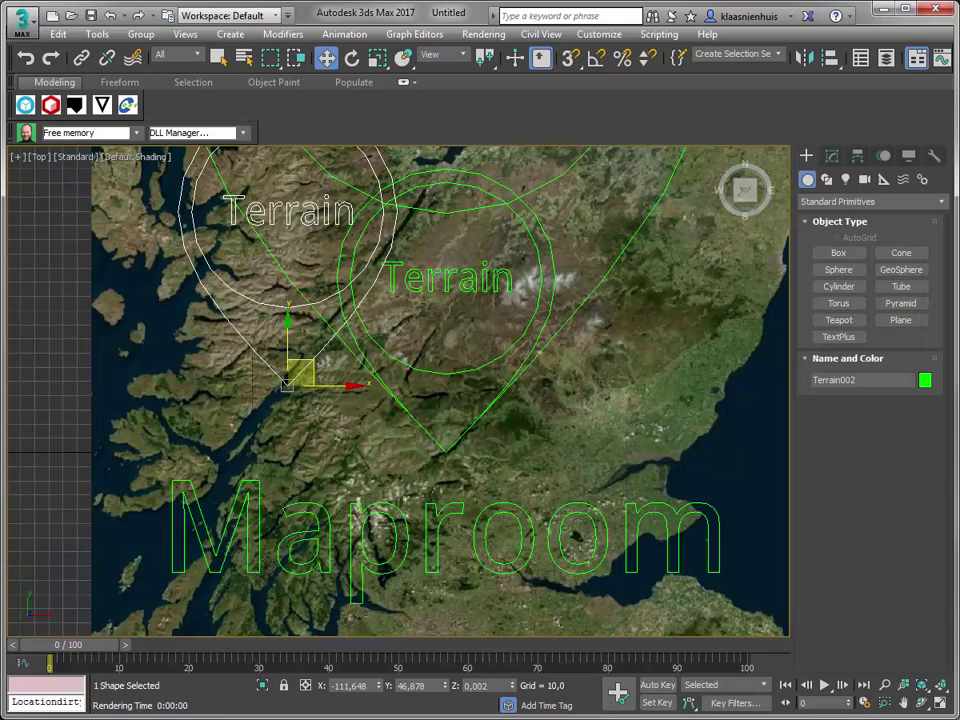
{"action": "scroll", "coordinate": [321, 390], "scroll_direction": "up", "scroll_amount": 2}
{"action": "scroll", "coordinate": [343, 386], "scroll_direction": "up", "scroll_amount": 2}
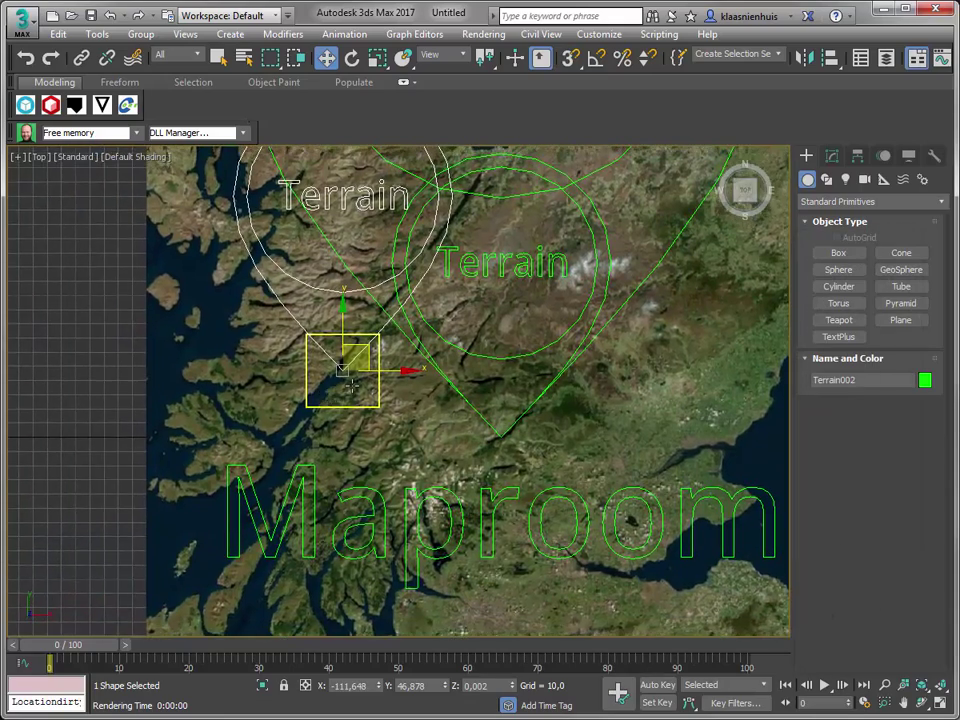
{"action": "scroll", "coordinate": [352, 385], "scroll_direction": "up", "scroll_amount": 3}
{"action": "mouse_move", "coordinate": [329, 407]}
{"action": "middle_mouse_down", "text": "alt"}
{"action": "mouse_move", "coordinate": [365, 382]}
{"action": "mouse_move", "coordinate": [394, 315]}
{"action": "mouse_move", "coordinate": [379, 364]}
{"action": "mouse_move", "coordinate": [409, 293]}
{"action": "mouse_move", "coordinate": [409, 332]}
{"action": "mouse_move", "coordinate": [426, 306]}
{"action": "mouse_move", "coordinate": [424, 285]}
{"action": "mouse_move", "coordinate": [395, 430]}
{"action": "middle_mouse_up", "text": "alt"}
{"action": "left_click", "coordinate": [365, 382]}
Set the terrain's Shaded display to Object Color and orbit to view it from above
{"action": "scroll", "coordinate": [410, 293], "scroll_direction": "up", "scroll_amount": 2}
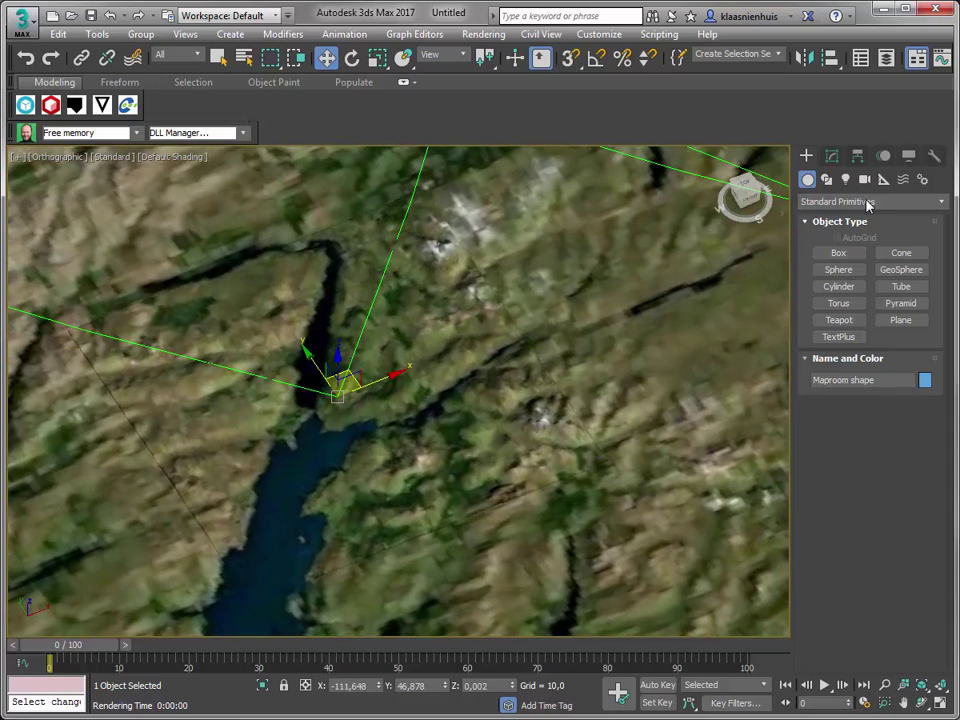
{"action": "left_click", "coordinate": [906, 157]}
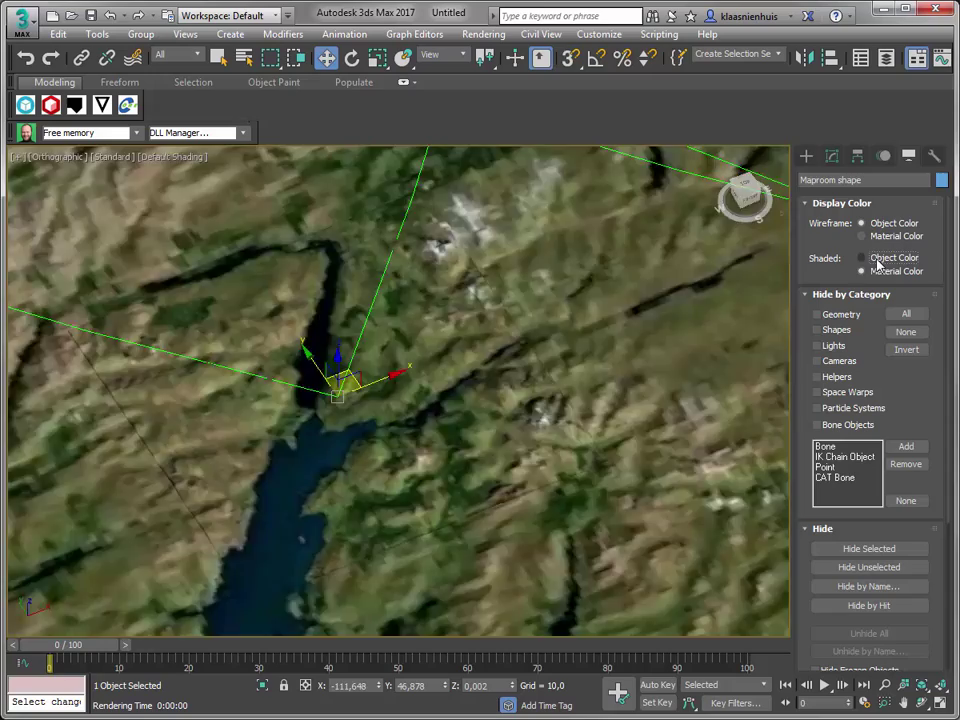
{"action": "left_click", "coordinate": [878, 262]}
{"action": "mouse_move", "coordinate": [487, 386]}
{"action": "middle_mouse_down", "text": "alt"}
{"action": "mouse_move", "coordinate": [461, 452]}
{"action": "mouse_move", "coordinate": [410, 448]}
{"action": "mouse_move", "coordinate": [490, 410]}
{"action": "mouse_move", "coordinate": [454, 371]}
{"action": "mouse_move", "coordinate": [381, 424]}
{"action": "mouse_move", "coordinate": [436, 436]}
{"action": "mouse_move", "coordinate": [435, 486]}
{"action": "middle_mouse_up", "text": "alt"}
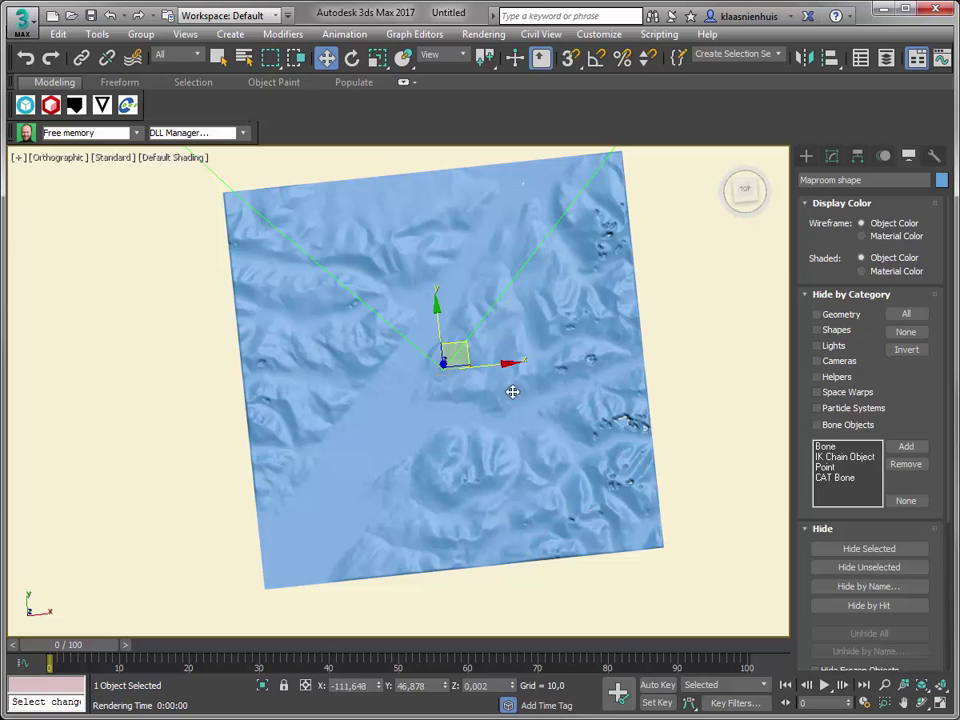
Drag Terrain002's Terrain mesh density slider higher and orbit to view the finer relief
{"action": "left_click", "coordinate": [832, 157]}
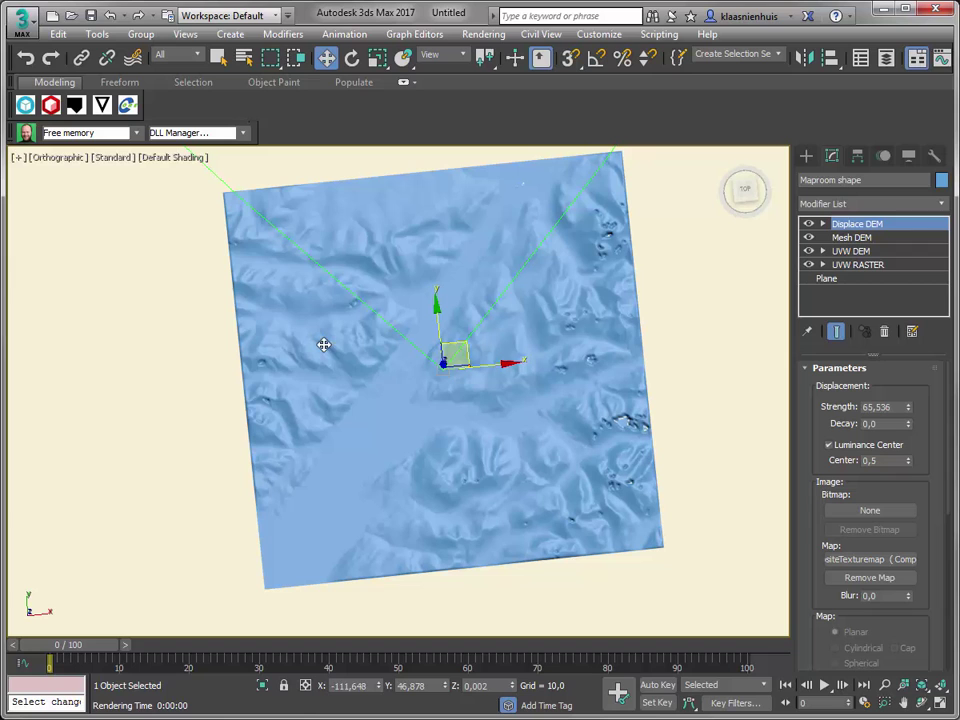
{"action": "middle_click_drag", "start_coordinate": [324, 330], "coordinate": [282, 330], "text": "alt"}
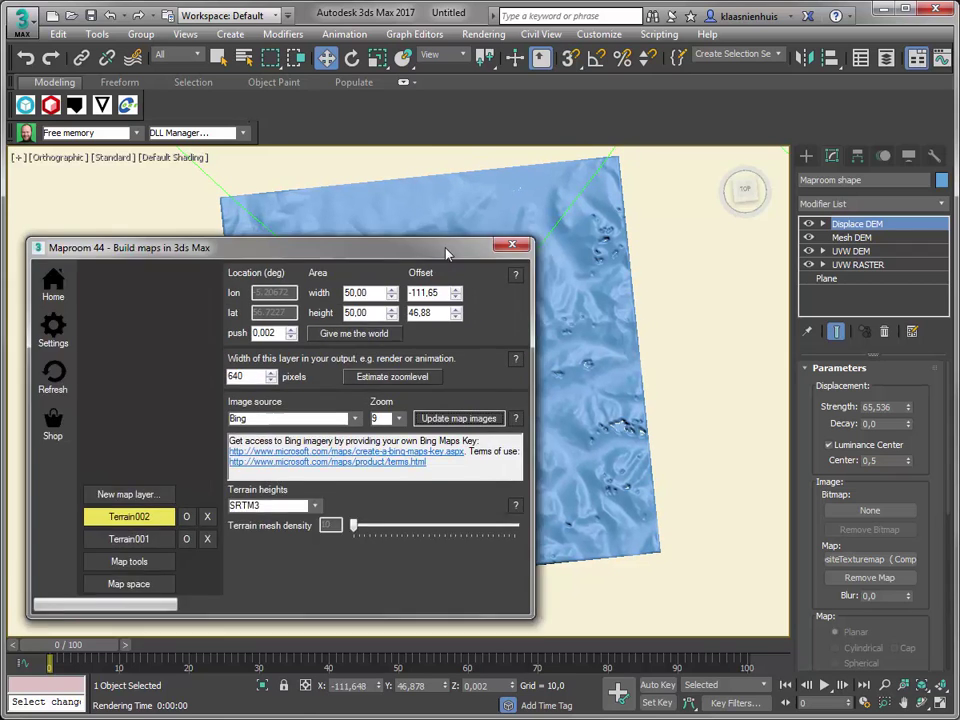
{"action": "left_click_drag", "start_coordinate": [300, 231], "coordinate": [719, 284]}
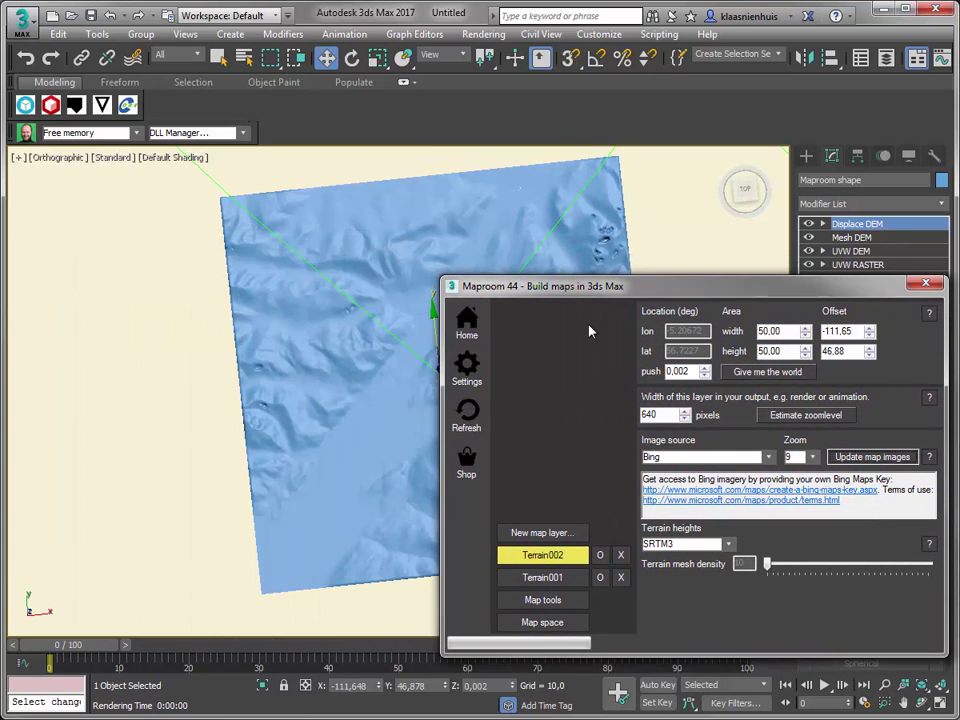
{"action": "scroll", "coordinate": [295, 317], "scroll_direction": "up", "scroll_amount": 3}
{"action": "scroll", "coordinate": [293, 332], "scroll_direction": "up", "scroll_amount": 4}
{"action": "scroll", "coordinate": [300, 368], "scroll_direction": "up", "scroll_amount": 2}
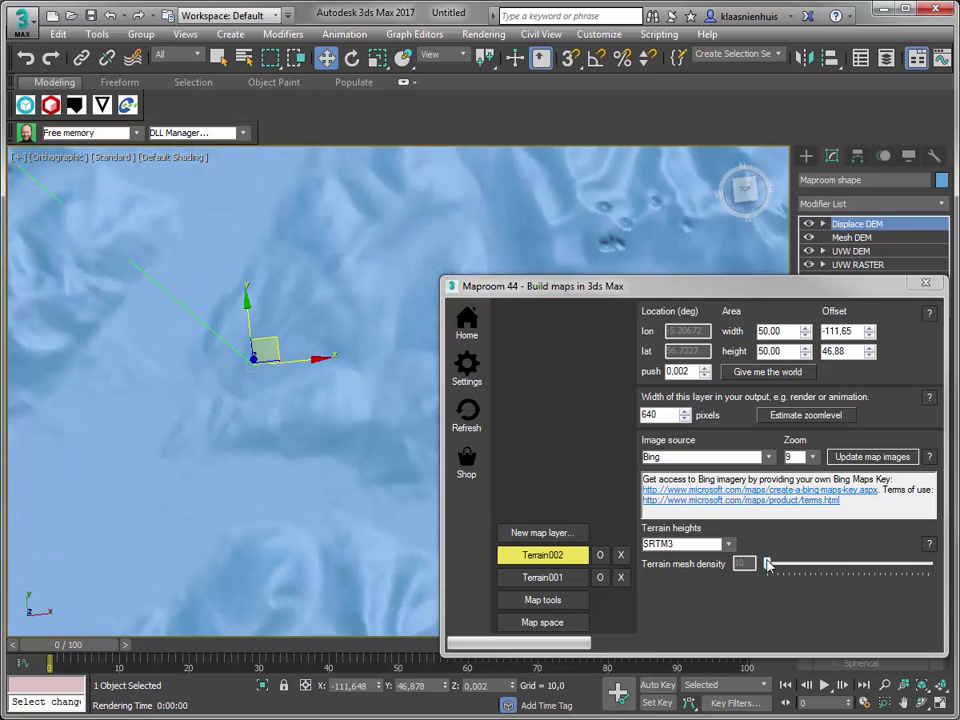
{"action": "left_click_drag", "start_coordinate": [768, 564], "coordinate": [898, 570]}
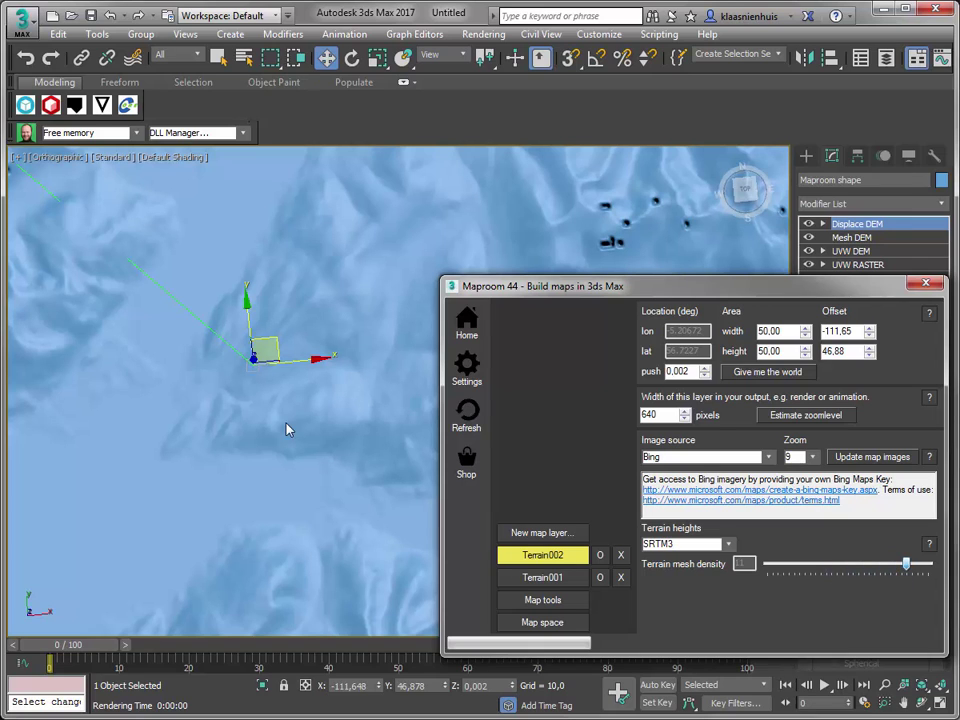
{"action": "mouse_move", "coordinate": [286, 430]}
{"action": "middle_mouse_down", "text": "alt"}
{"action": "mouse_move", "coordinate": [368, 454]}
{"action": "mouse_move", "coordinate": [334, 360]}
{"action": "mouse_move", "coordinate": [348, 465]}
{"action": "mouse_move", "coordinate": [193, 360]}
{"action": "mouse_move", "coordinate": [264, 392]}
{"action": "mouse_move", "coordinate": [279, 356]}
{"action": "mouse_move", "coordinate": [251, 426]}
{"action": "mouse_move", "coordinate": [216, 450]}
{"action": "mouse_move", "coordinate": [178, 409]}
{"action": "mouse_move", "coordinate": [181, 392]}
{"action": "mouse_move", "coordinate": [309, 306]}
{"action": "mouse_move", "coordinate": [276, 318]}
{"action": "mouse_move", "coordinate": [265, 300]}
{"action": "middle_mouse_up", "text": "alt"}
Switch Maproom terrain heights from SRTM3 to SRTM1 and update the terrain map images
{"action": "left_click", "coordinate": [729, 544]}
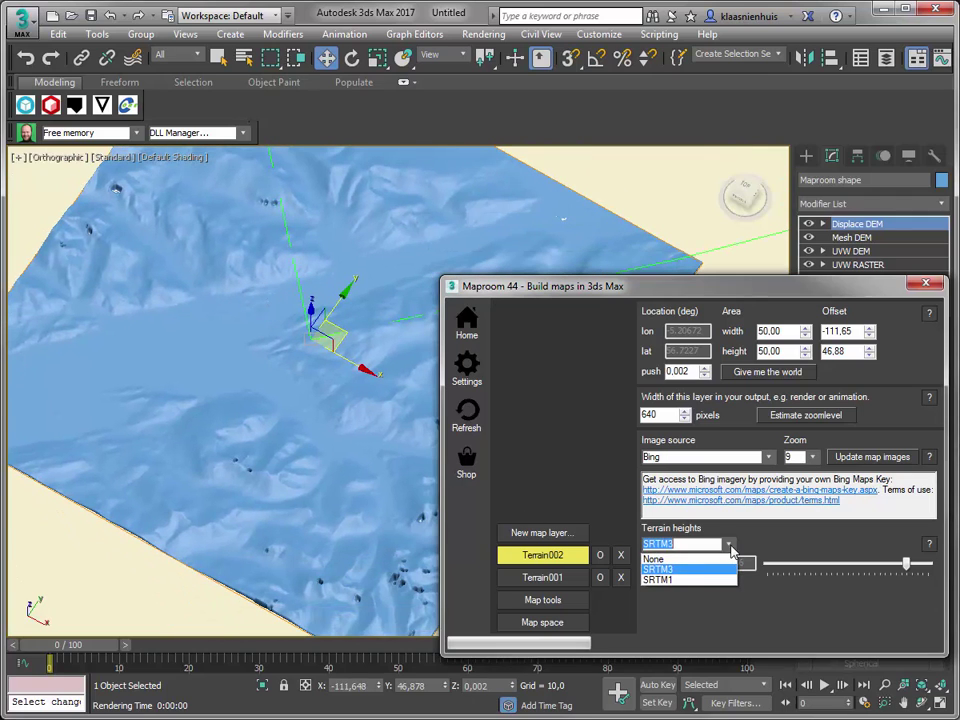
{"action": "left_click", "coordinate": [697, 580]}
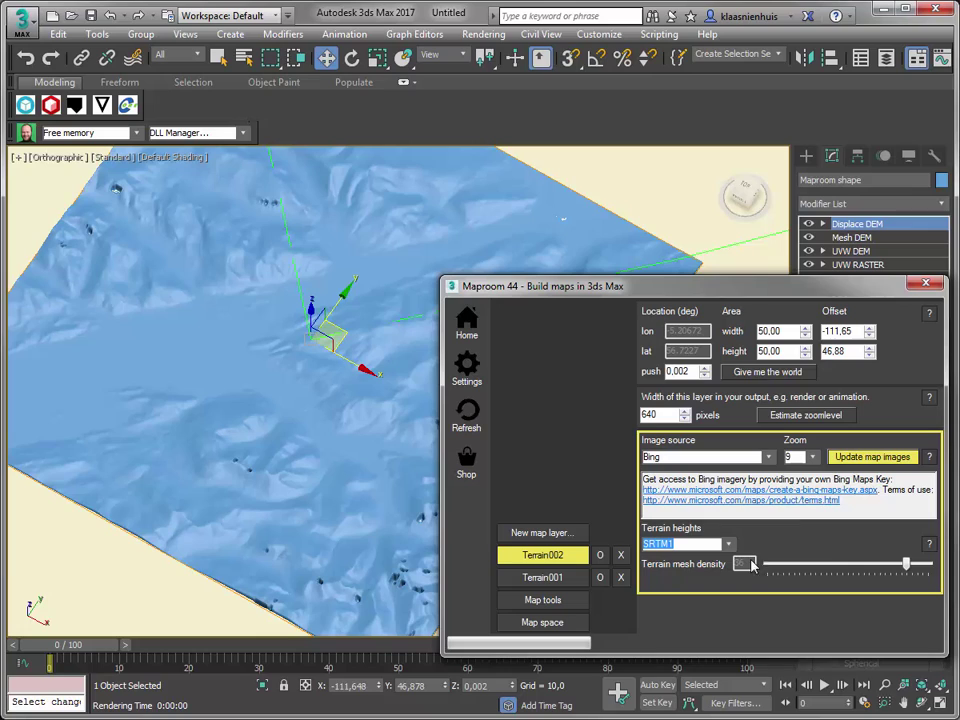
{"action": "left_click", "coordinate": [855, 460]}
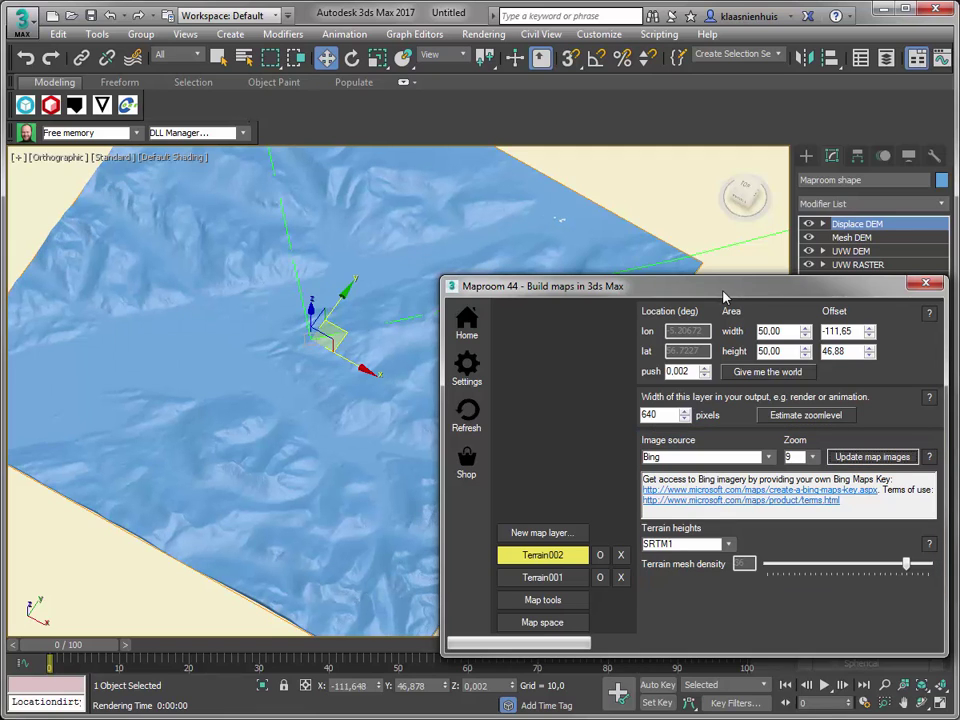
Move Maproom aside, then zoom into the sea loch relief around Terrain002 in Top view
{"action": "left_click_drag", "start_coordinate": [724, 297], "coordinate": [746, 569]}
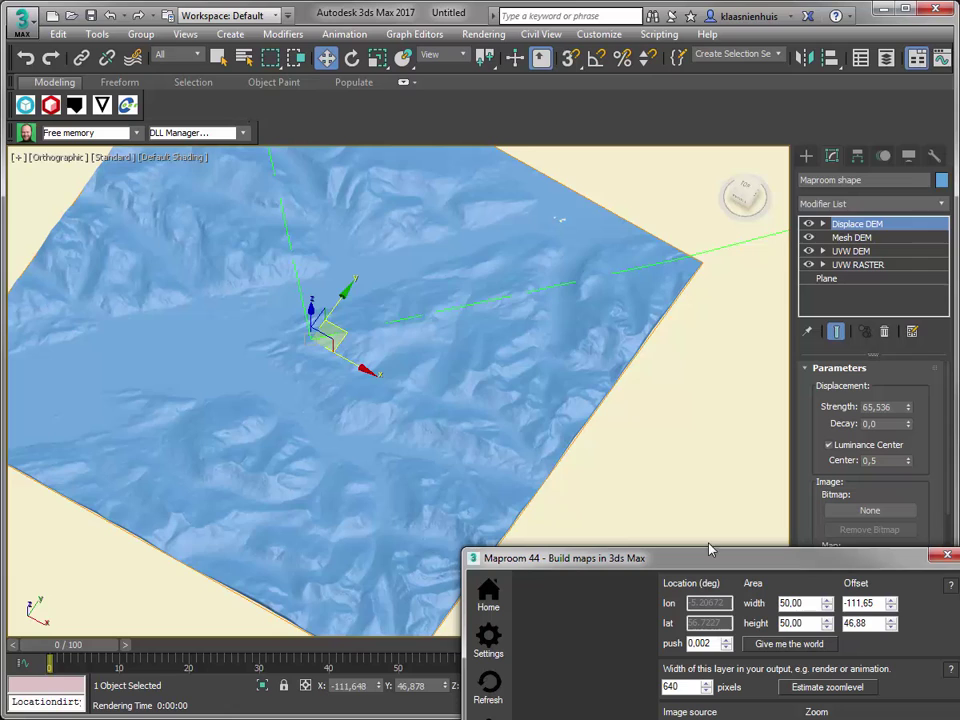
{"action": "middle_click_drag", "start_coordinate": [257, 374], "coordinate": [292, 386]}
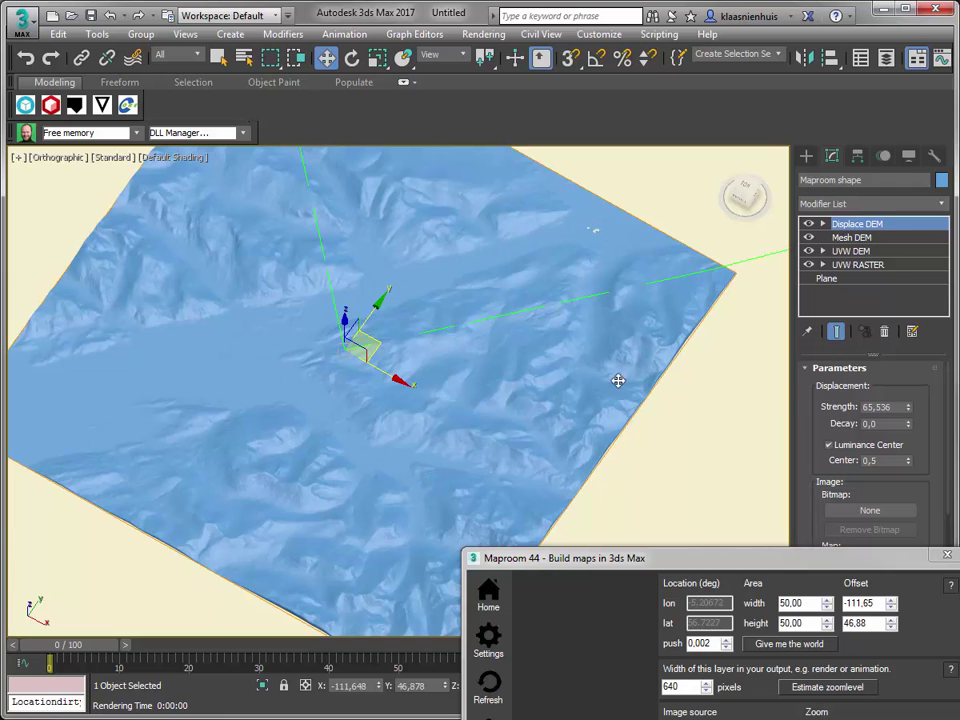
{"action": "middle_click_drag", "start_coordinate": [429, 403], "coordinate": [521, 402]}
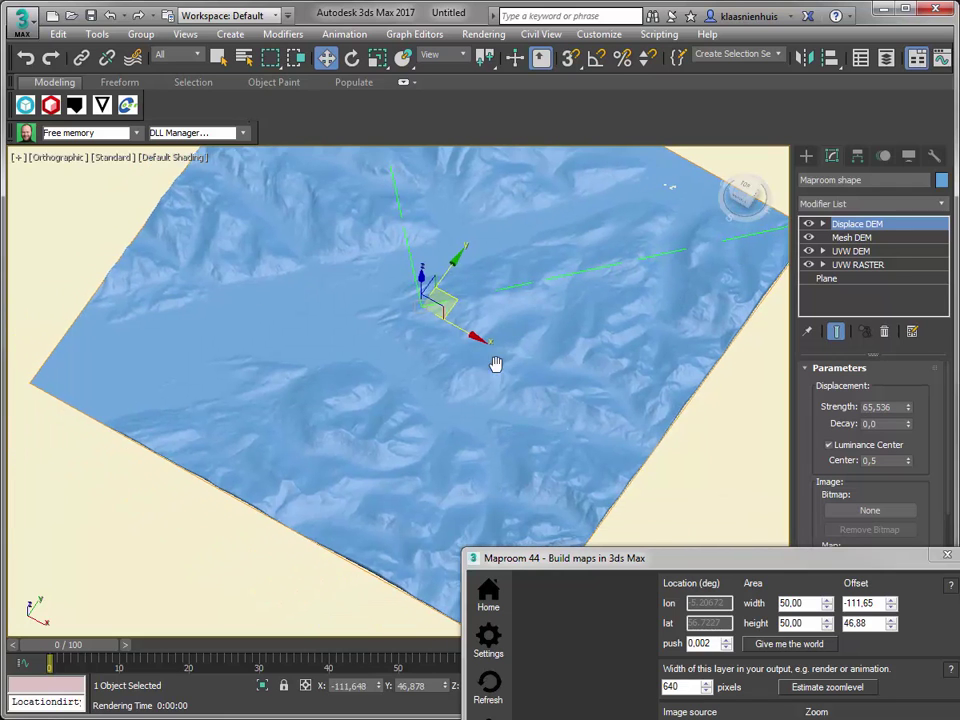
{"action": "scroll", "coordinate": [401, 294], "scroll_direction": "up", "scroll_amount": 3}
{"action": "scroll", "coordinate": [388, 347], "scroll_direction": "up", "scroll_amount": 2}
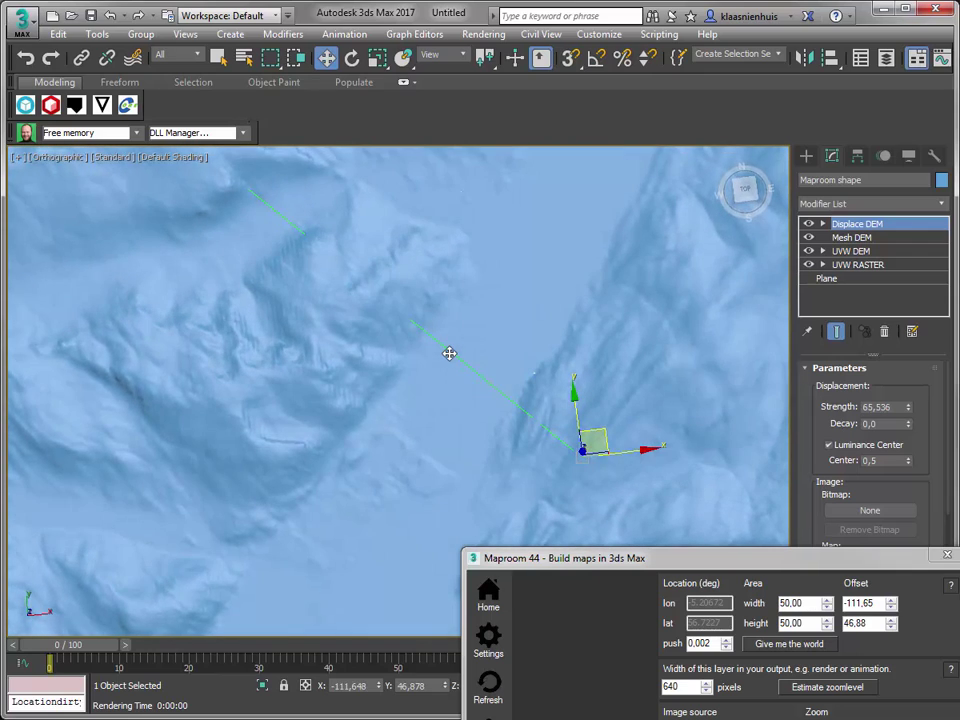
{"action": "middle_click_drag", "start_coordinate": [448, 355], "coordinate": [449, 325]}
{"action": "key", "text": "t"}
{"action": "scroll", "coordinate": [430, 355], "scroll_direction": "up", "scroll_amount": 5}
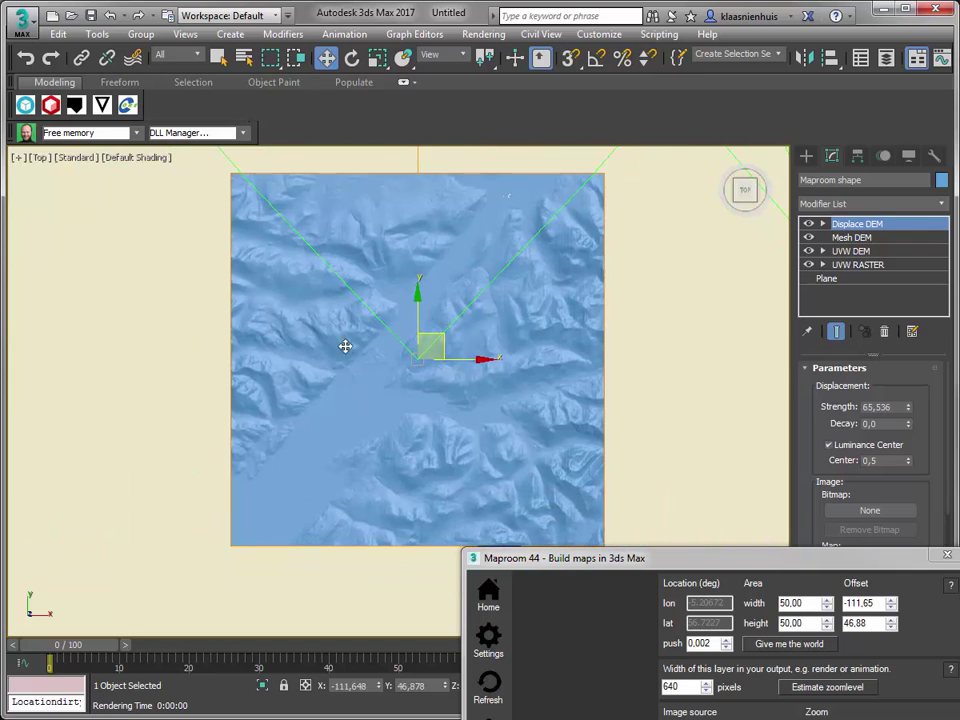
{"action": "scroll", "coordinate": [342, 340], "scroll_direction": "up", "scroll_amount": 3}
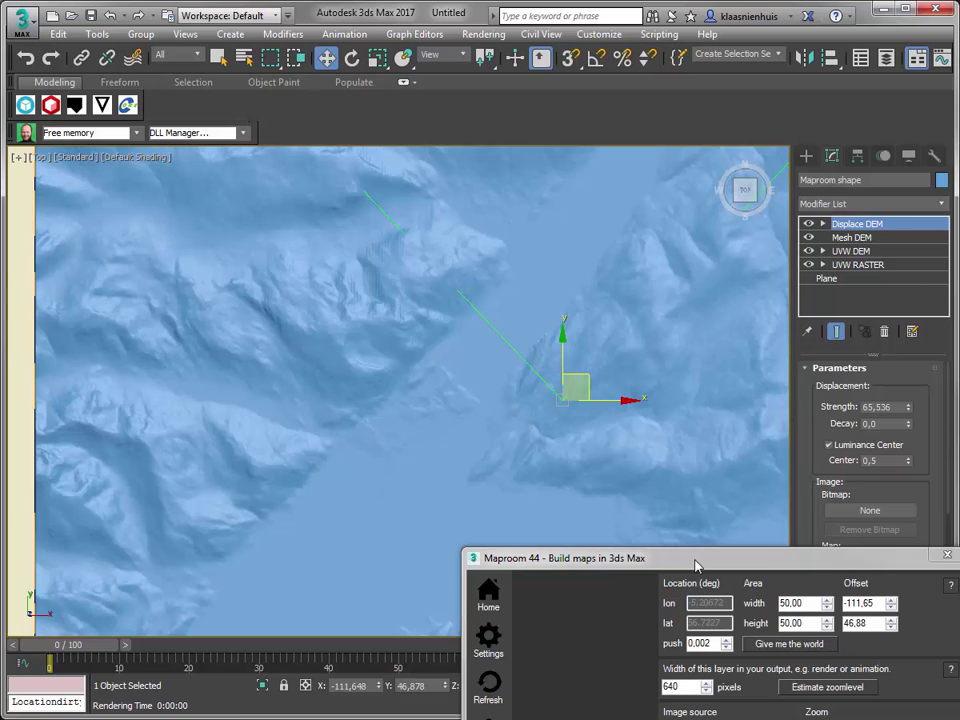
Reduce Terrain002's mesh density with the Maproom slider
{"action": "left_click_drag", "start_coordinate": [697, 566], "coordinate": [657, 285]}
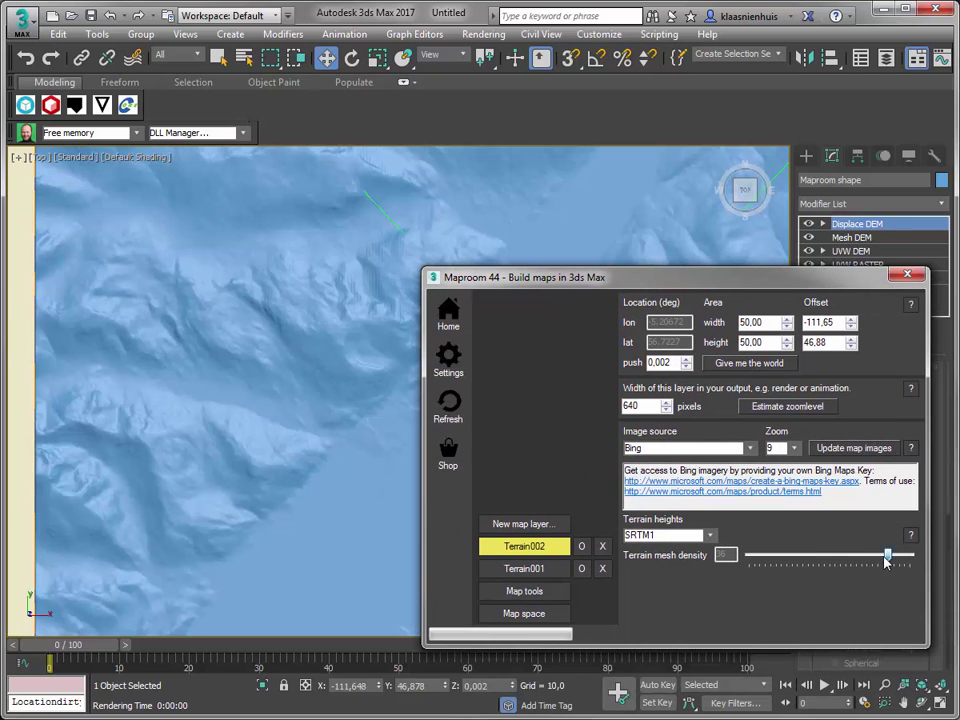
{"action": "left_click_drag", "start_coordinate": [887, 562], "coordinate": [833, 562]}
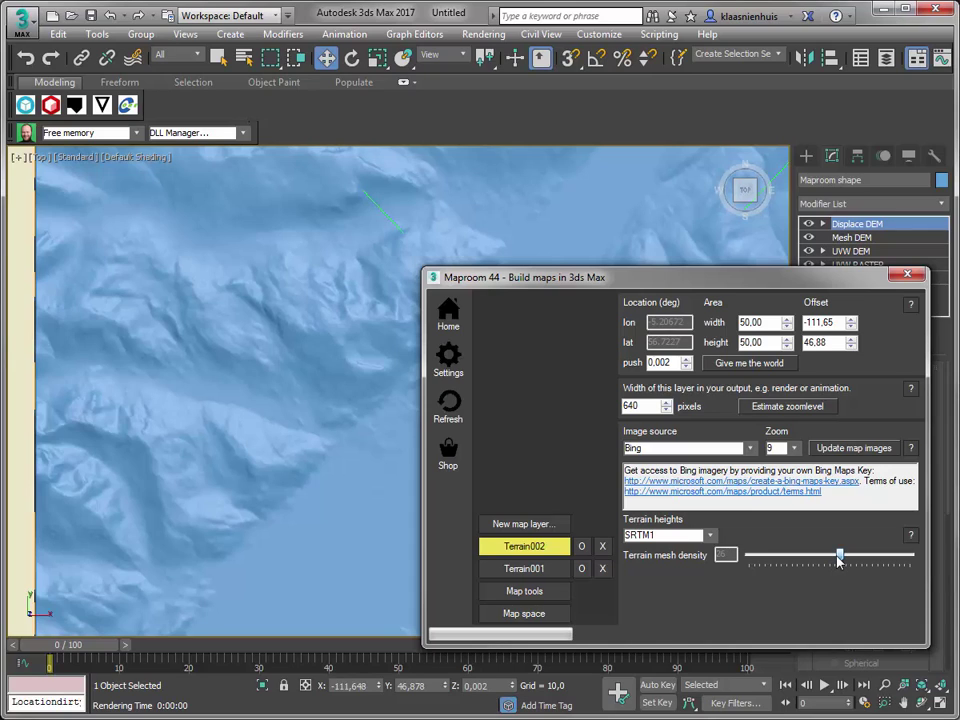
{"action": "left_click_drag", "start_coordinate": [841, 562], "coordinate": [848, 562]}
Hide the Maproom window and zoom out to show the full square terrain tile
{"action": "left_click", "coordinate": [522, 562]}
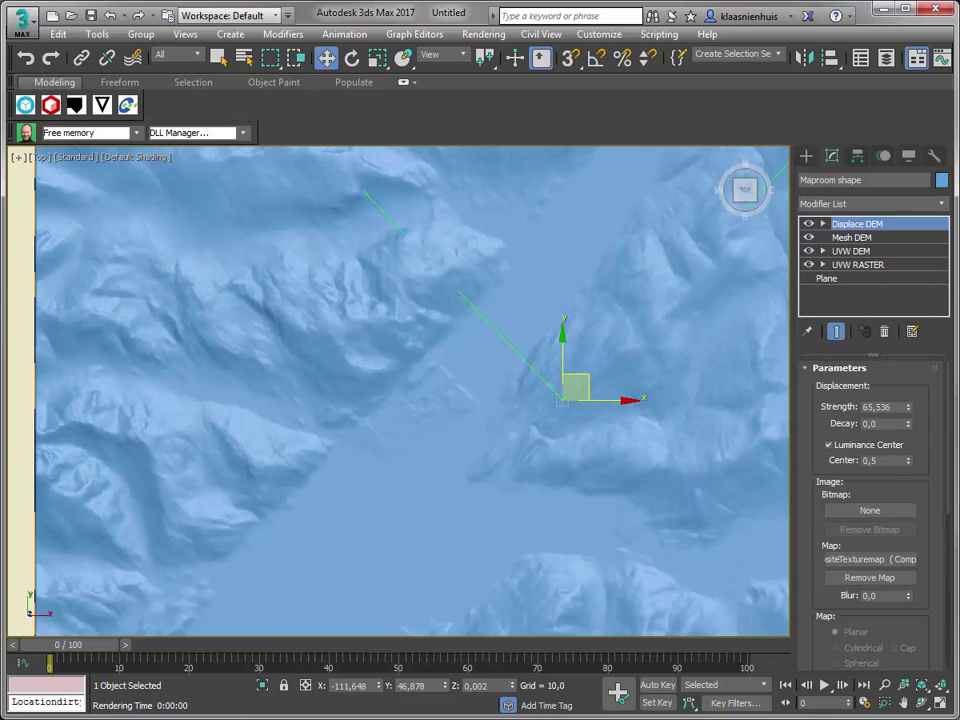
{"action": "middle_click_drag", "start_coordinate": [526, 548], "coordinate": [574, 343]}
{"action": "scroll", "coordinate": [570, 342], "scroll_direction": "down", "scroll_amount": 2}
{"action": "scroll", "coordinate": [566, 341], "scroll_direction": "down", "scroll_amount": 2}
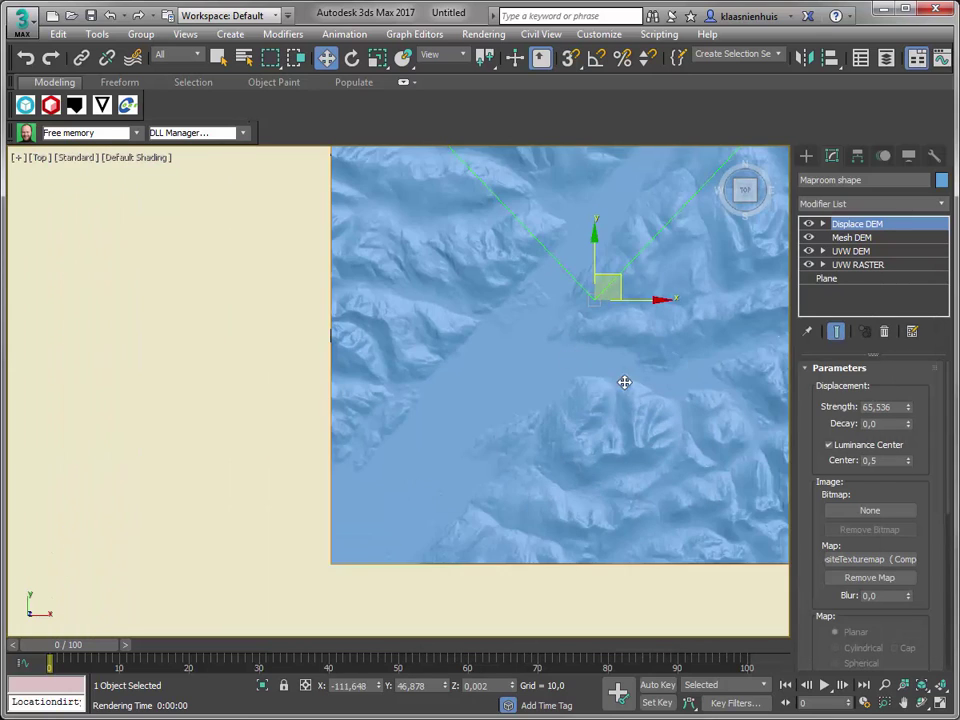
{"action": "middle_click_drag", "start_coordinate": [624, 381], "coordinate": [410, 432]}
{"action": "scroll", "coordinate": [410, 432], "scroll_direction": "down", "scroll_amount": 2}
Set the terrain's Shaded display to Material Color to show its satellite imagery
{"action": "left_click", "coordinate": [908, 155]}
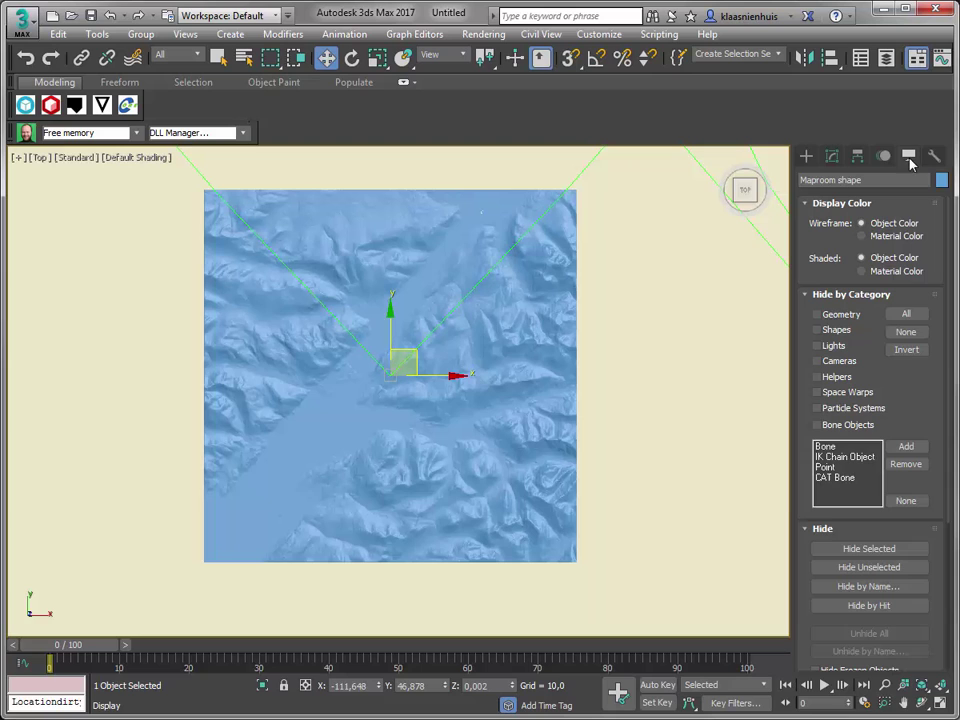
{"action": "left_click", "coordinate": [861, 271]}
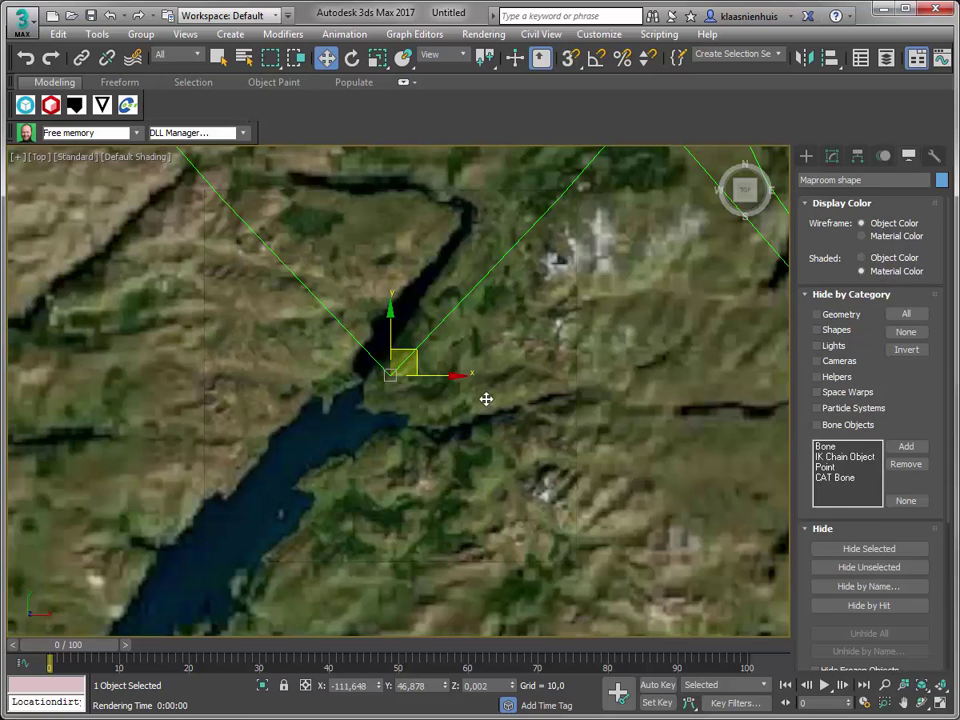
{"action": "middle_click_drag", "start_coordinate": [486, 399], "coordinate": [503, 404]}
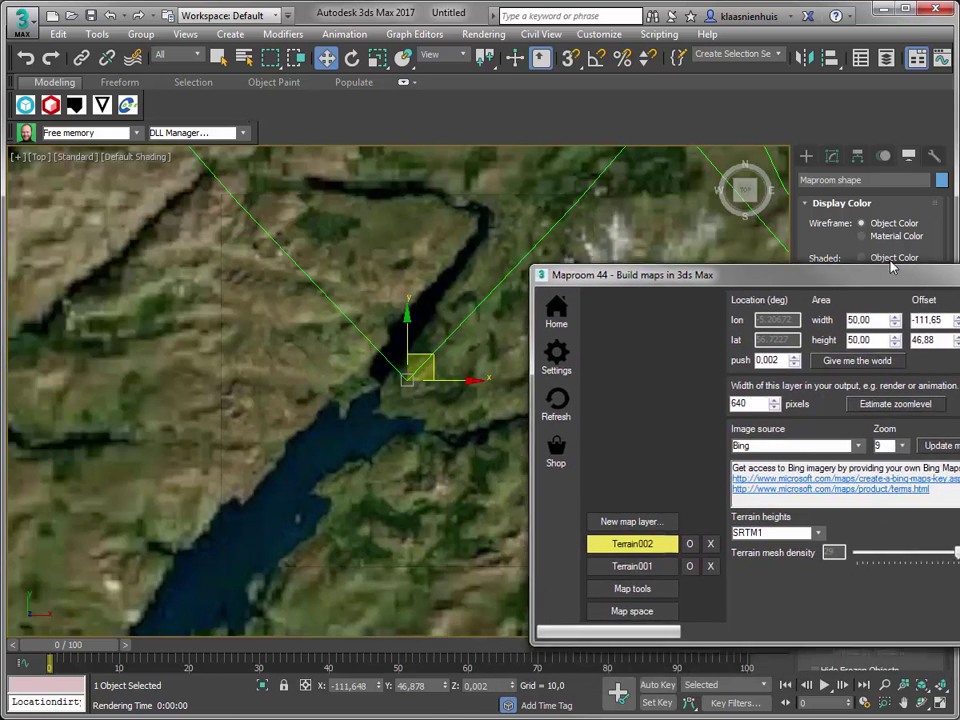
Set the Maproom imagery zoom level to 12 and update the map images
{"action": "mouse_move", "coordinate": [883, 277]}
{"action": "left_mouse_down"}
{"action": "mouse_move", "coordinate": [898, 247]}
{"action": "mouse_move", "coordinate": [785, 315]}
{"action": "left_mouse_up"}
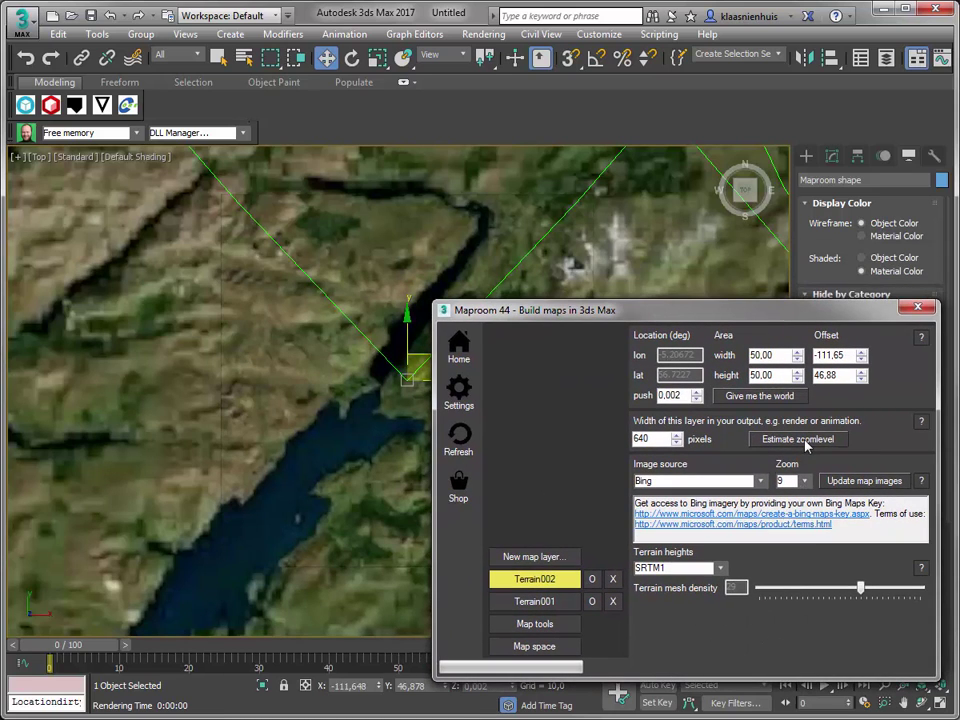
{"action": "left_click", "coordinate": [806, 441]}
{"action": "left_click", "coordinate": [806, 483]}
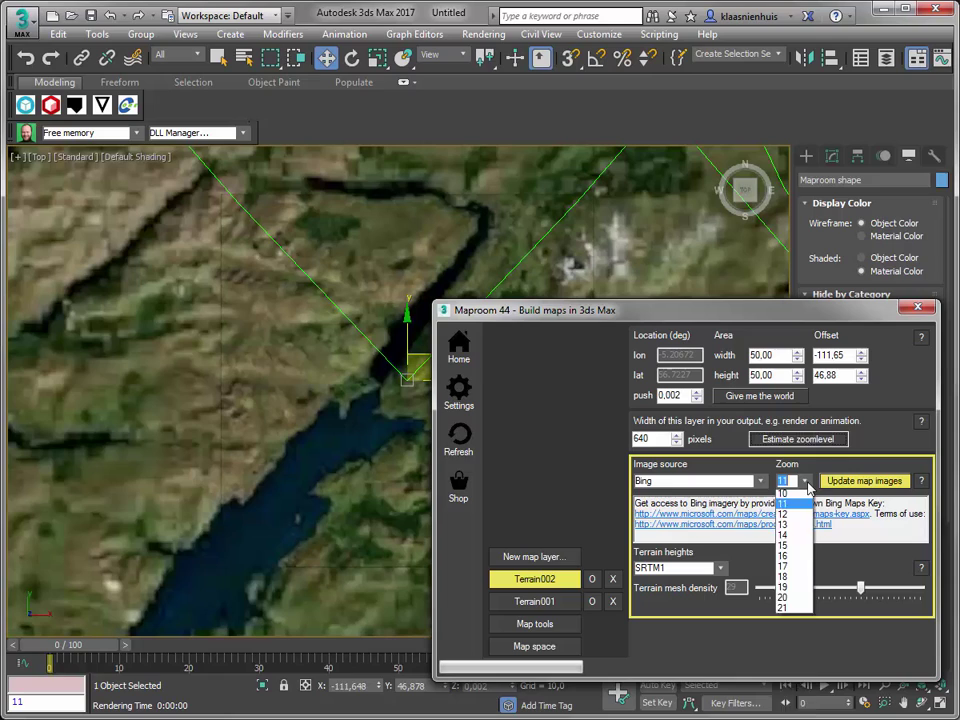
{"action": "left_click", "coordinate": [785, 611]}
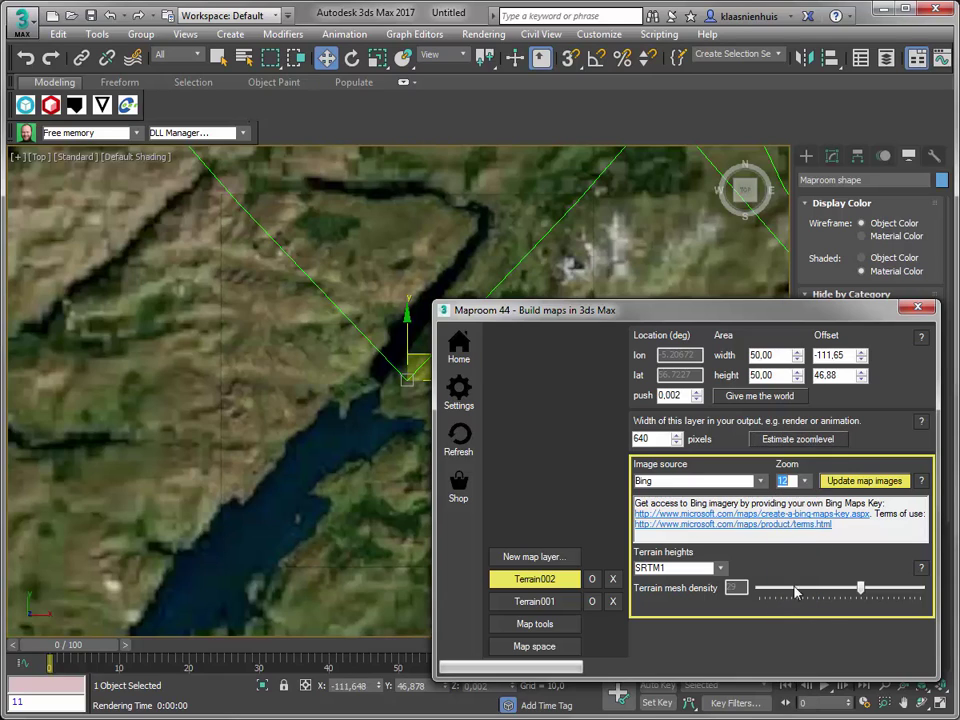
{"action": "left_click", "coordinate": [846, 483]}
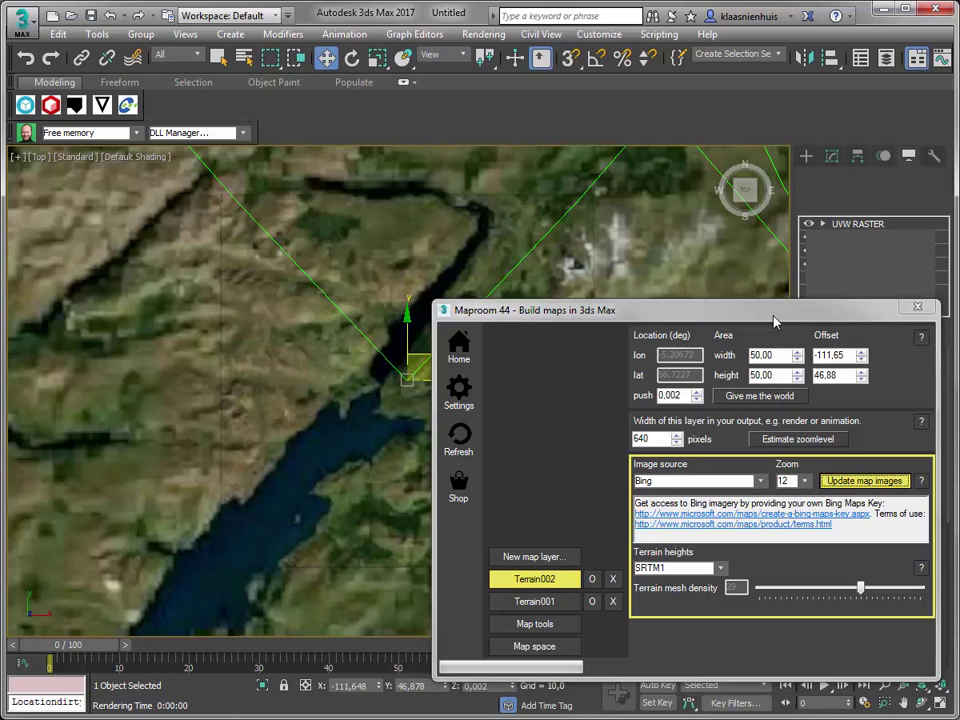
{"action": "left_click_drag", "start_coordinate": [720, 313], "coordinate": [0, 315]}
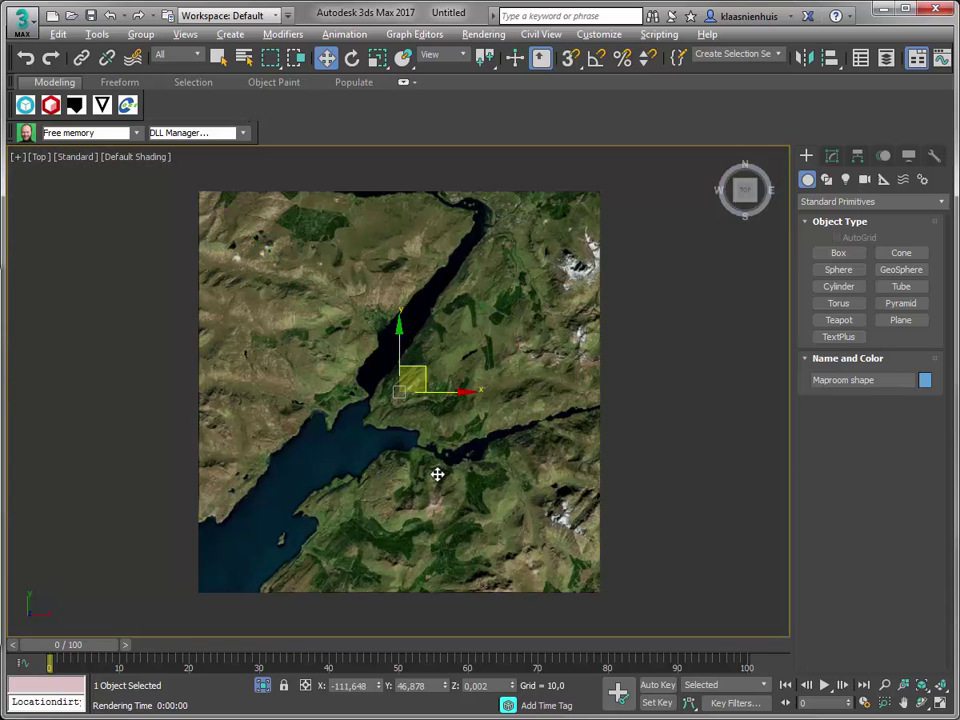
{"action": "mouse_move", "coordinate": [437, 471]}
{"action": "middle_mouse_down"}
{"action": "mouse_move", "coordinate": [467, 471]}
{"action": "mouse_move", "coordinate": [494, 351]}
{"action": "middle_mouse_up"}
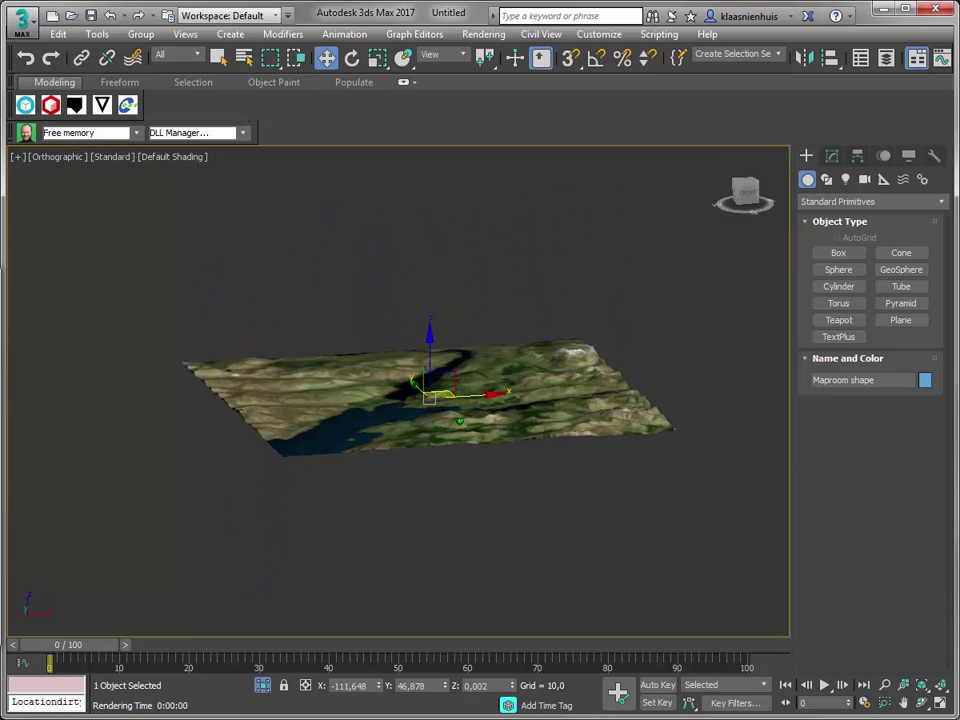
{"action": "scroll", "coordinate": [457, 418], "scroll_direction": "up", "scroll_amount": 4}
{"action": "scroll", "coordinate": [476, 321], "scroll_direction": "up", "scroll_amount": 3}
{"action": "scroll", "coordinate": [409, 423], "scroll_direction": "up", "scroll_amount": 3}
{"action": "scroll", "coordinate": [330, 392], "scroll_direction": "up", "scroll_amount": 2}
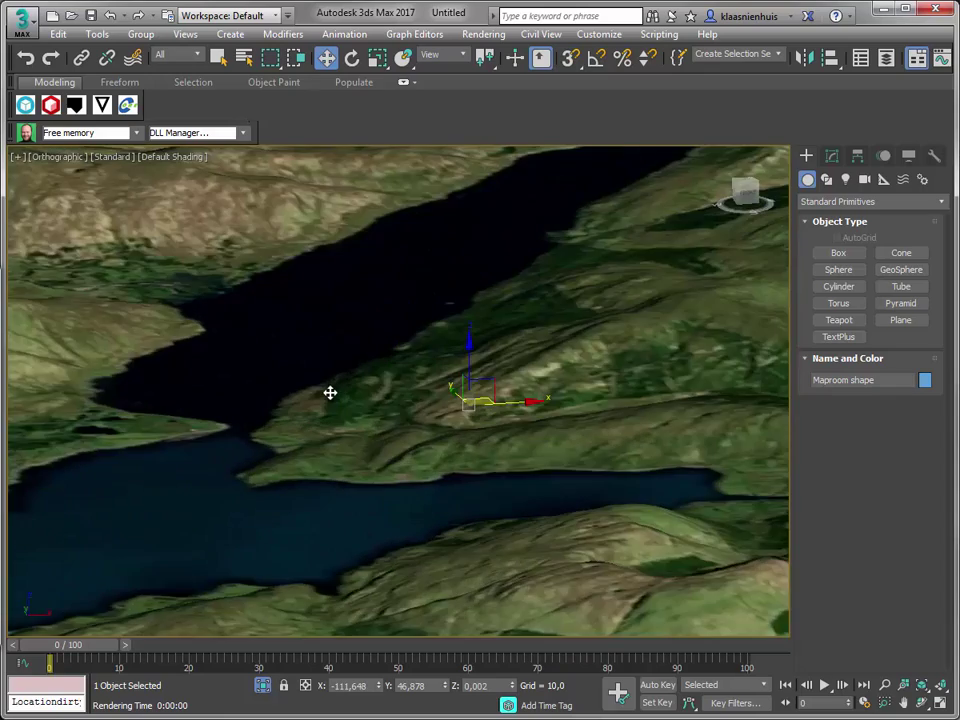
{"action": "mouse_move", "coordinate": [330, 392]}
{"action": "middle_mouse_down", "text": "alt"}
{"action": "mouse_move", "coordinate": [441, 452]}
{"action": "mouse_move", "coordinate": [486, 461]}
{"action": "mouse_move", "coordinate": [512, 452]}
{"action": "mouse_move", "coordinate": [467, 470]}
{"action": "mouse_move", "coordinate": [416, 469]}
{"action": "mouse_move", "coordinate": [339, 489]}
{"action": "mouse_move", "coordinate": [223, 450]}
{"action": "mouse_move", "coordinate": [135, 461]}
{"action": "mouse_move", "coordinate": [297, 513]}
{"action": "middle_mouse_up", "text": "alt"}
{"action": "key", "text": "p"}
{"action": "key", "text": "t"}
{"action": "key", "text": "z"}
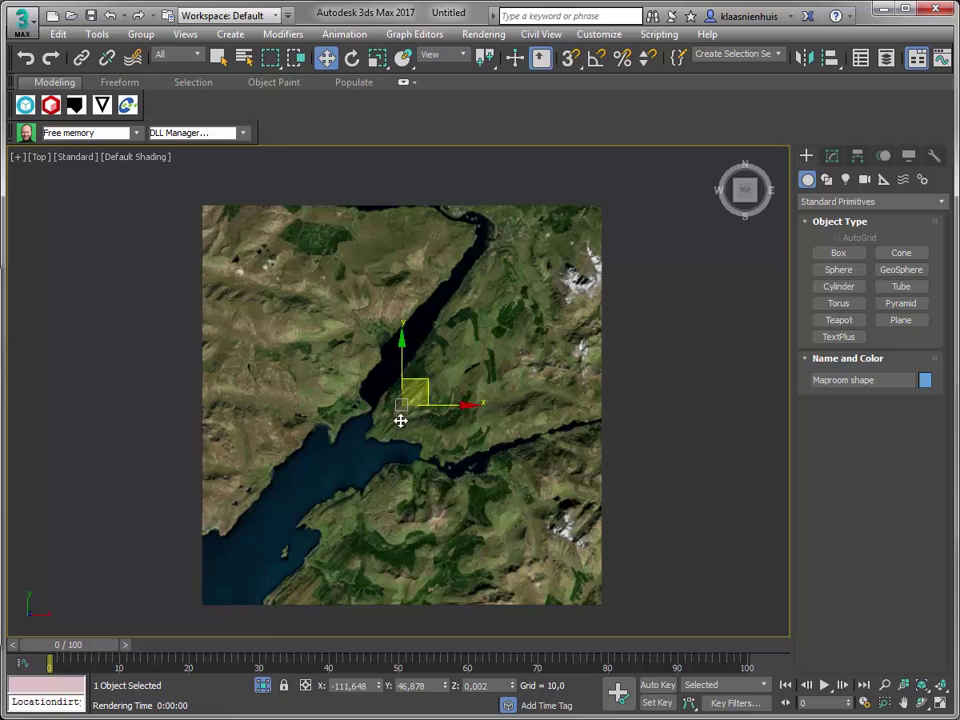
{"action": "scroll", "coordinate": [400, 430], "scroll_direction": "up", "scroll_amount": 2}
{"action": "scroll", "coordinate": [400, 440], "scroll_direction": "up", "scroll_amount": 2}
{"action": "middle_click_drag", "start_coordinate": [398, 450], "coordinate": [420, 403]}
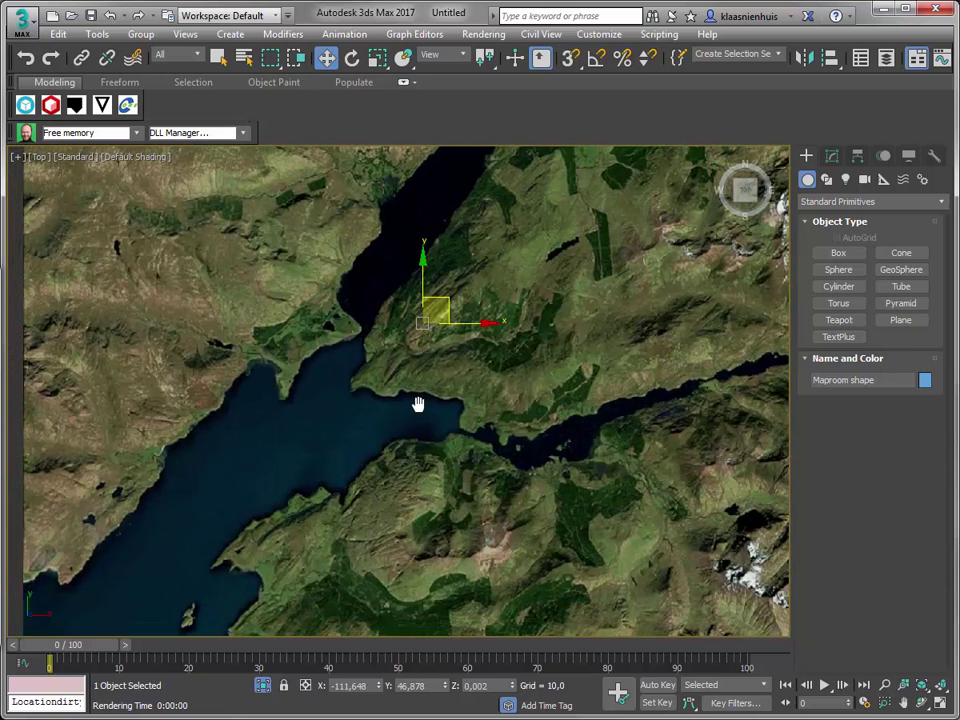
{"action": "scroll", "coordinate": [418, 405], "scroll_direction": "down", "scroll_amount": 1}
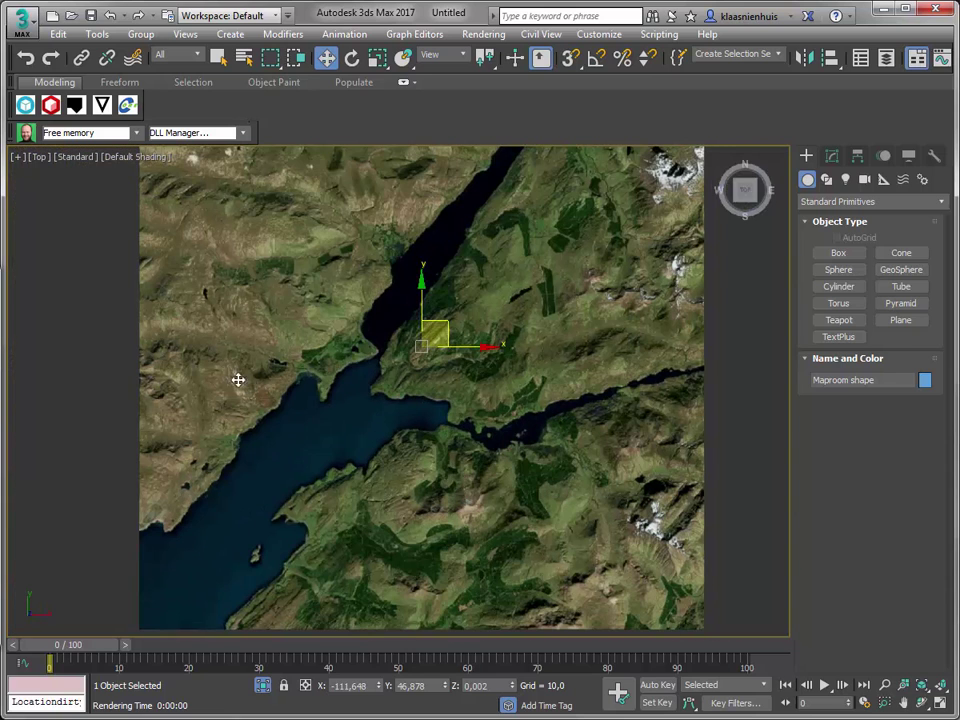
{"action": "left_click", "coordinate": [25, 104]}
{"action": "left_click_drag", "start_coordinate": [578, 294], "coordinate": [847, 316]}
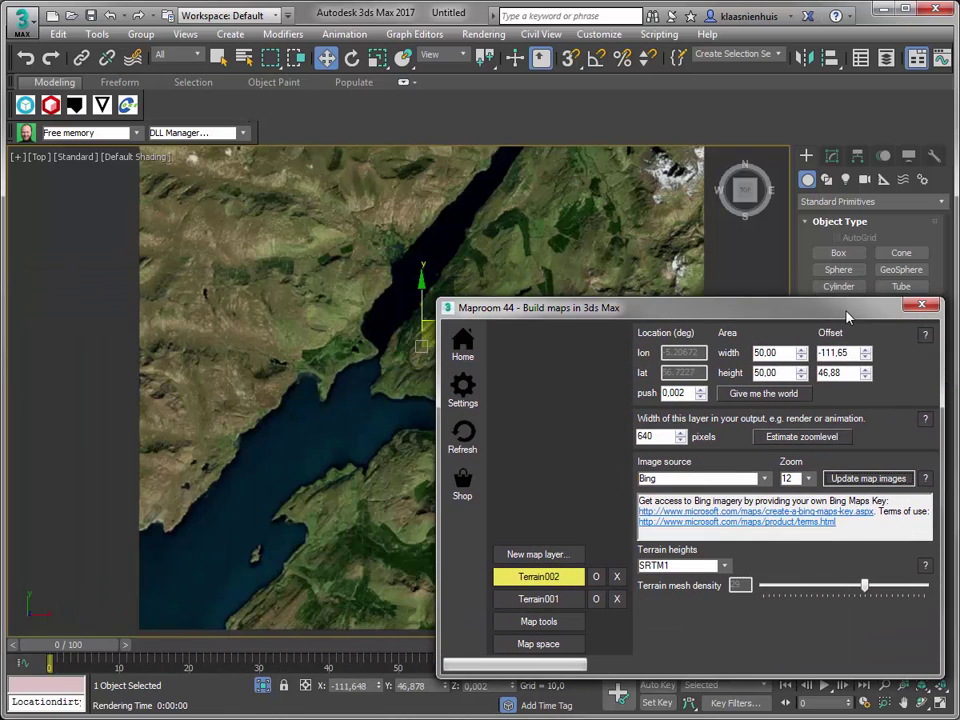
{"action": "middle_click_drag", "start_coordinate": [357, 347], "coordinate": [261, 350]}
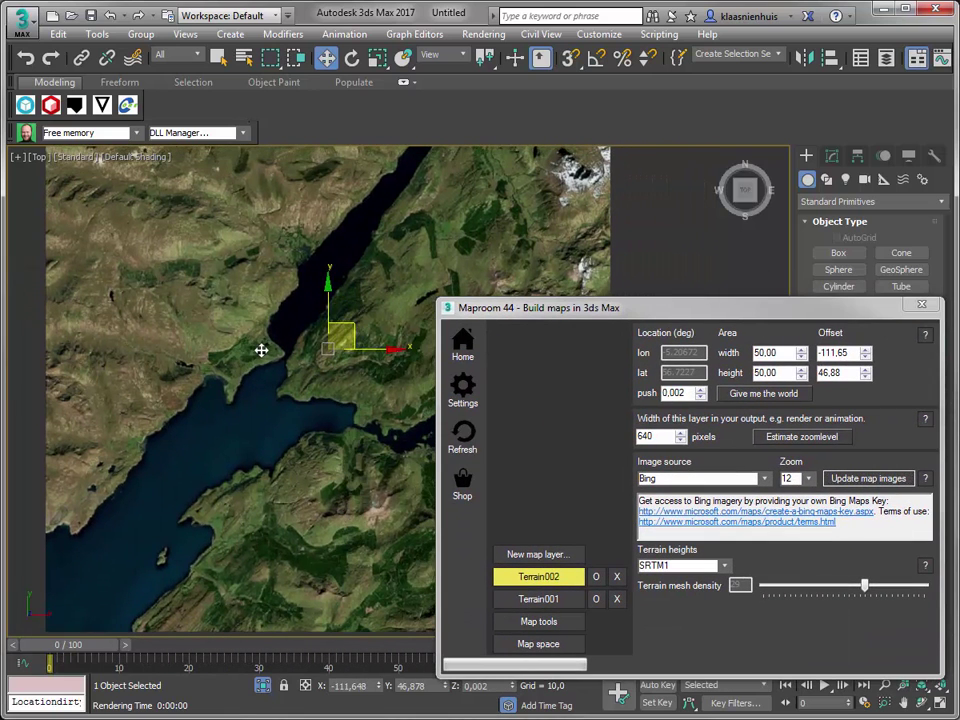